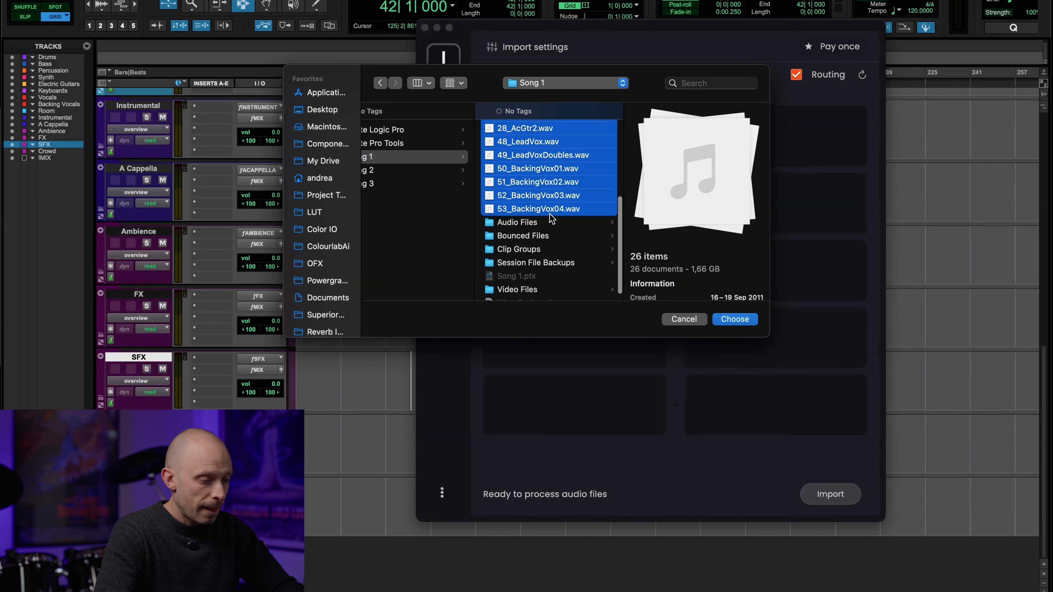
# Step: Load all WAV files from the Song 1 folder for import and queue them with their routing outputs
pyautogui.scroll(-8, 747, 177)
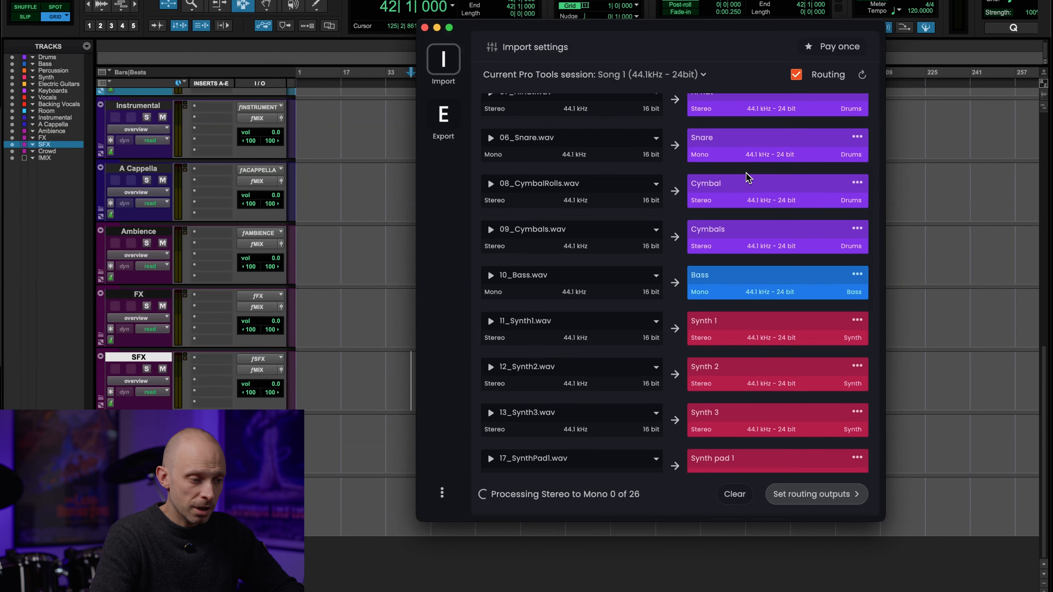
pyautogui.scroll(-6, 839, 207)
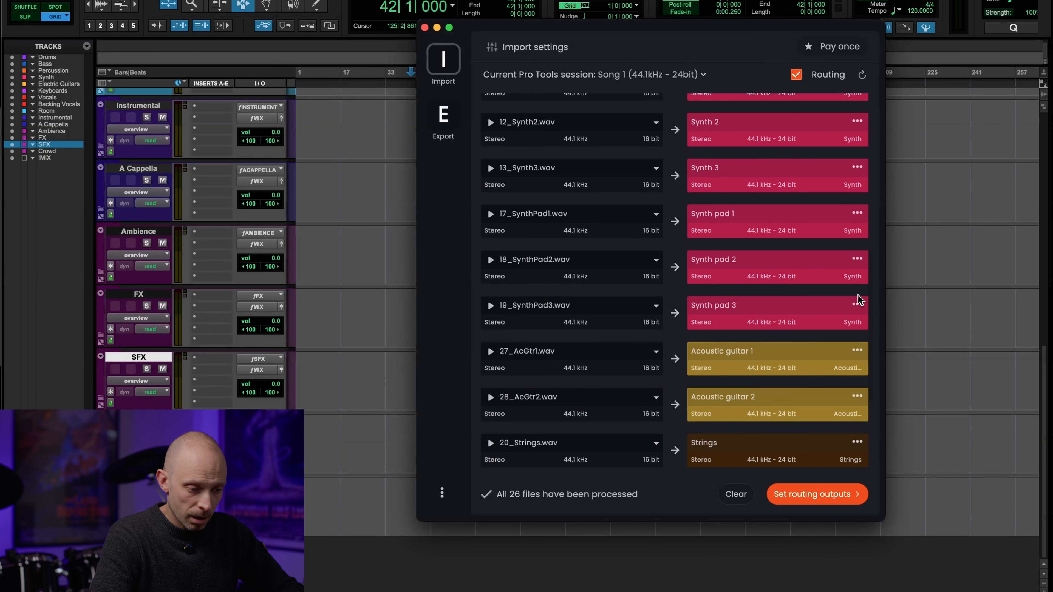
pyautogui.click(809, 493)
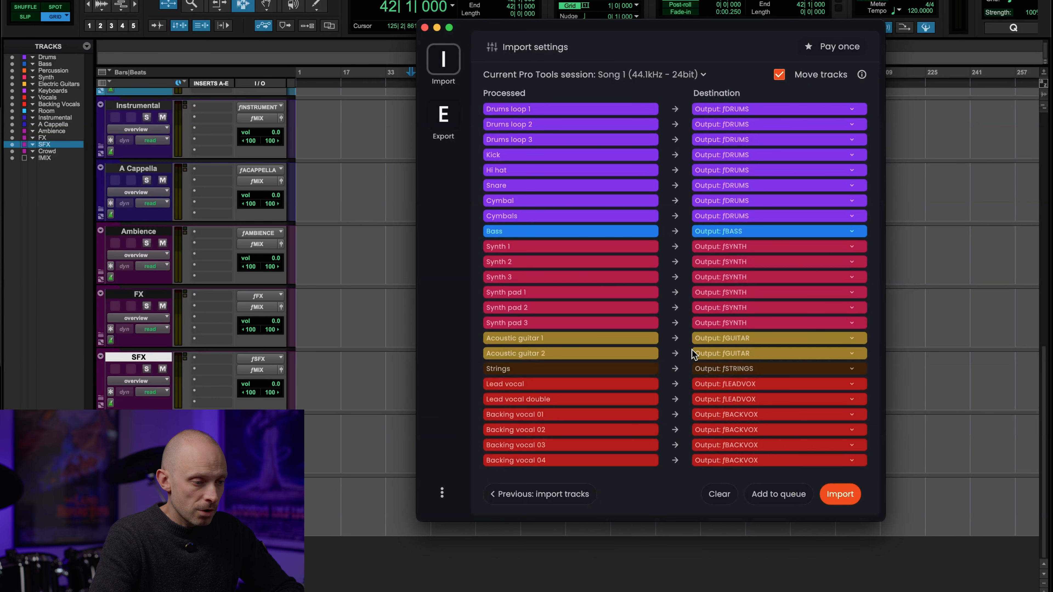
pyautogui.scroll(-3, 748, 281)
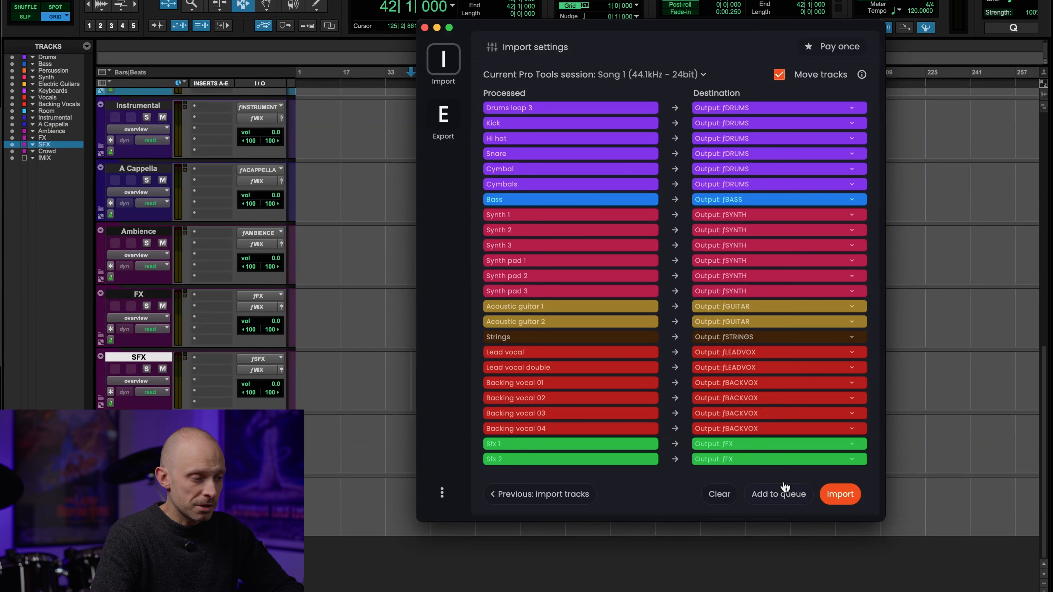
pyautogui.click(779, 495)
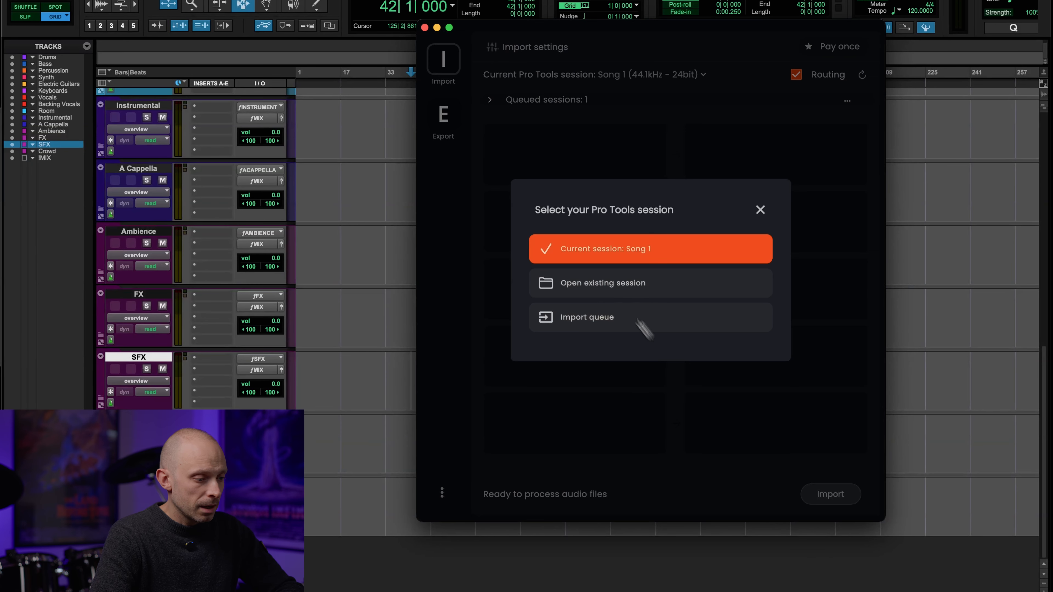
# Step: Open the existing session Song 2.ptx, refresh its routing outputs and show the list of queued sessions
pyautogui.click(610, 285)
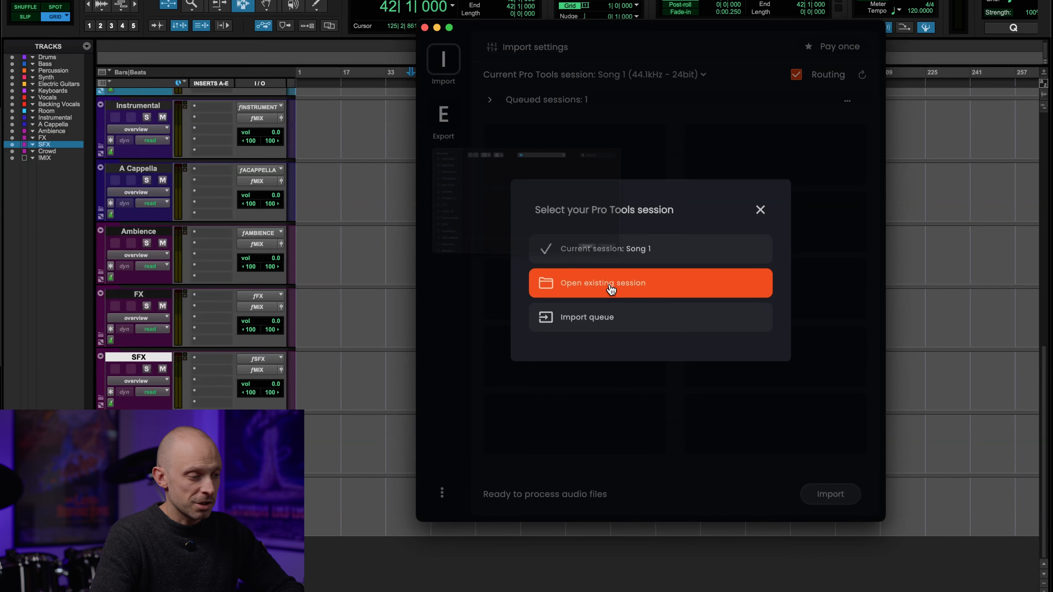
pyautogui.click(516, 170)
pyautogui.scroll(-3, 660, 239)
pyautogui.click(663, 288)
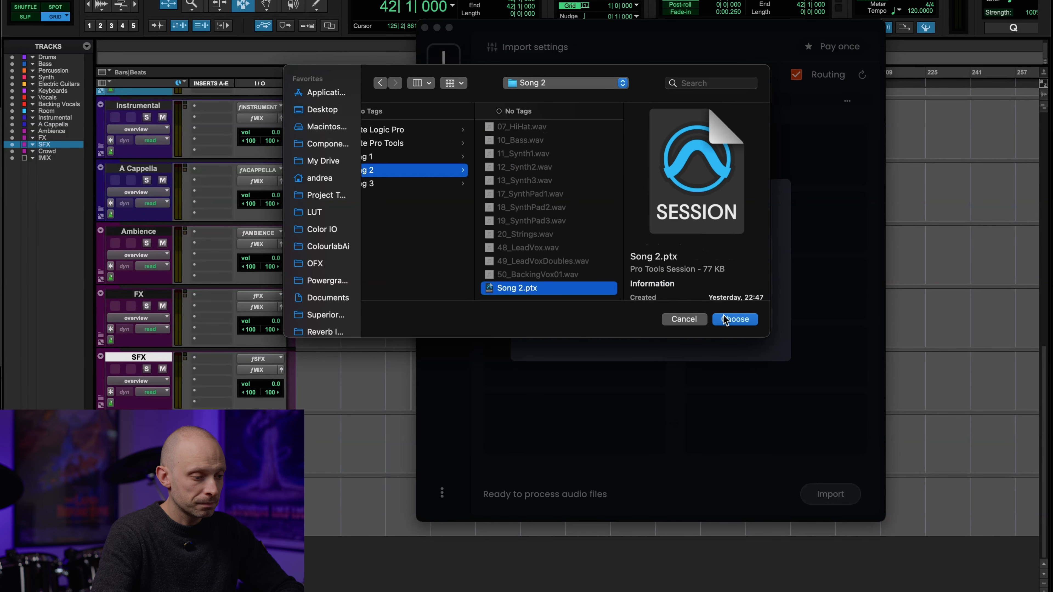
pyautogui.click(732, 319)
pyautogui.click(648, 243)
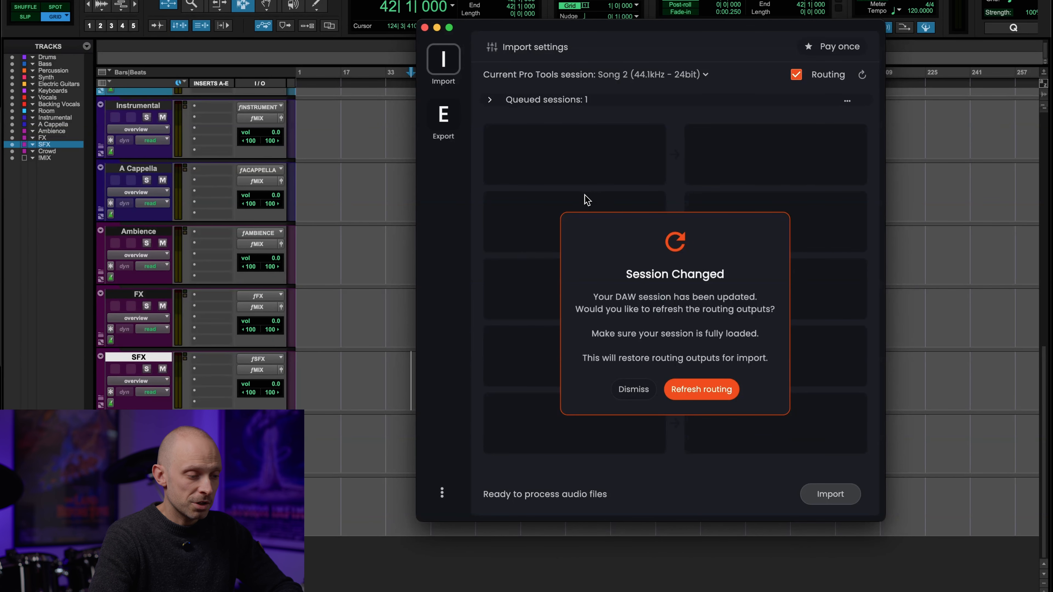
pyautogui.click(690, 391)
pyautogui.click(491, 101)
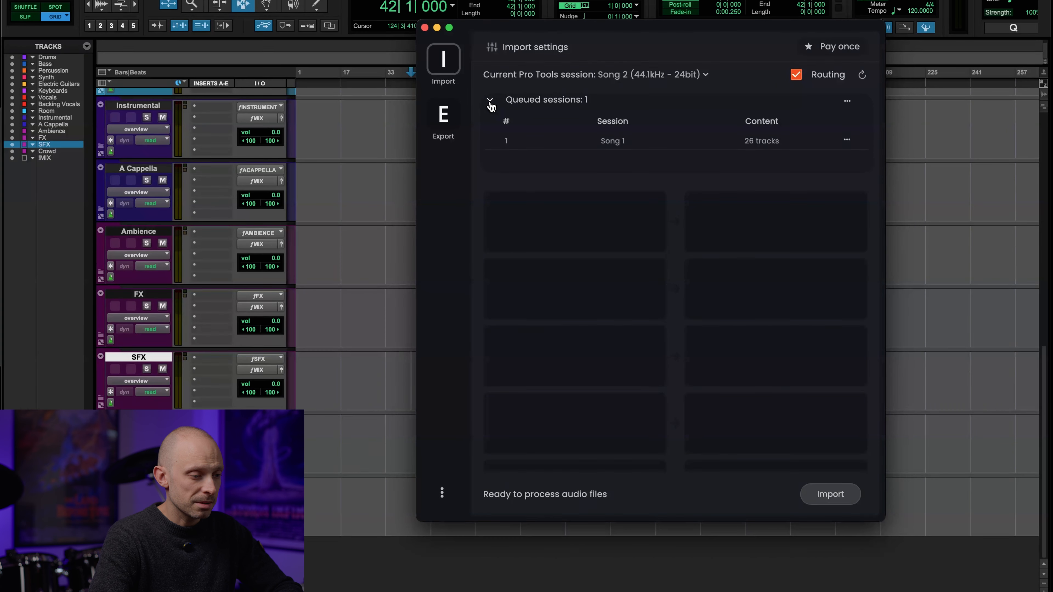
# Step: Add 05_Kick.wav through 50_BackingVox01.wav from Finder's Song 2 folder and queue them with their routing outputs
pyautogui.press('super+Tab')
pyautogui.hotkey('ctrl', 'Up')
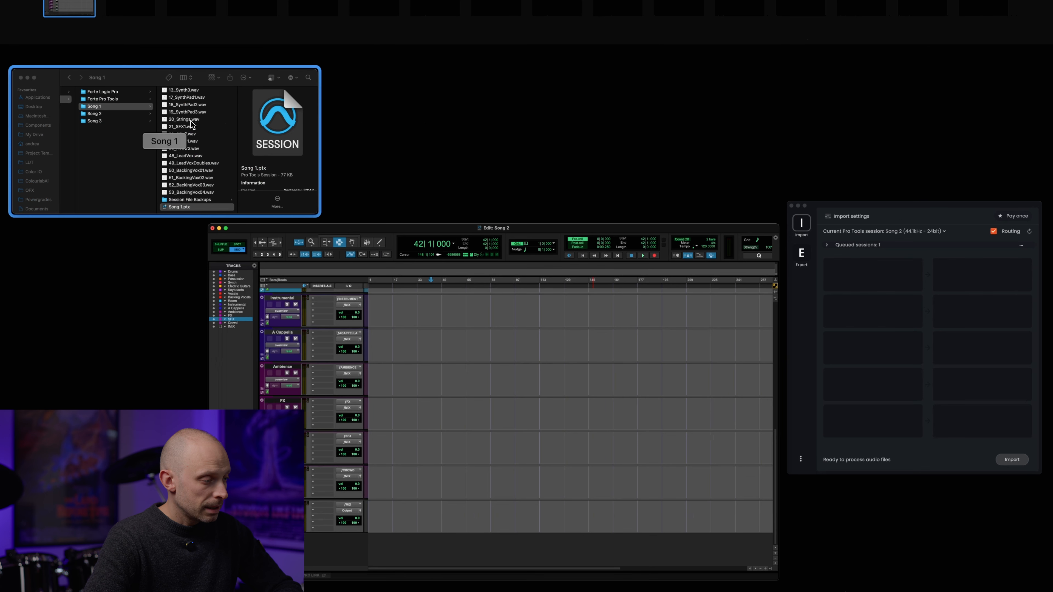
pyautogui.click(188, 139)
pyautogui.click(174, 191)
pyautogui.click(307, 149)
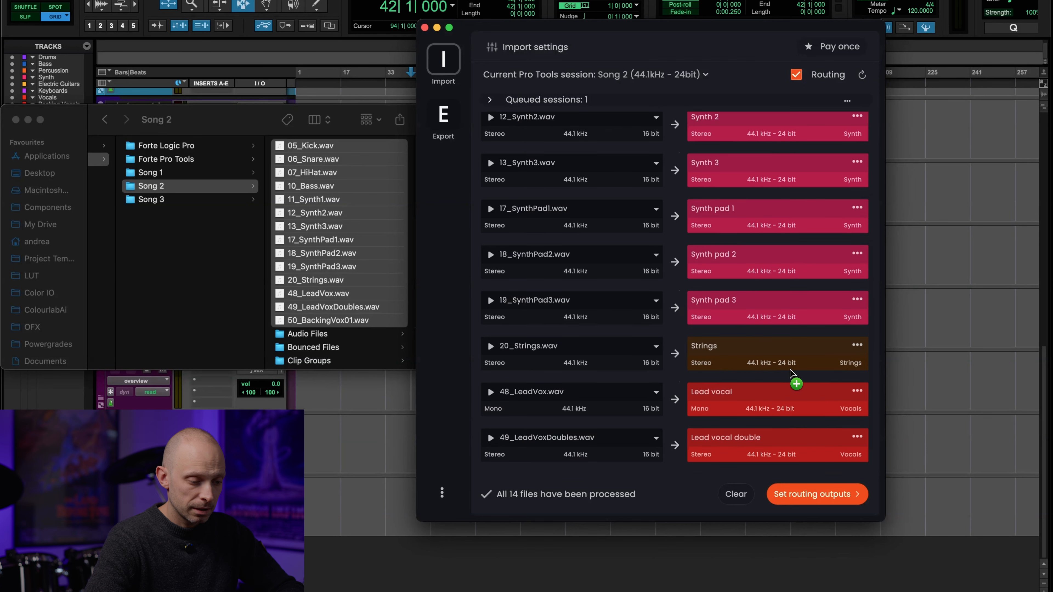
pyautogui.moveTo(793, 373); pyautogui.dragTo(793, 376)
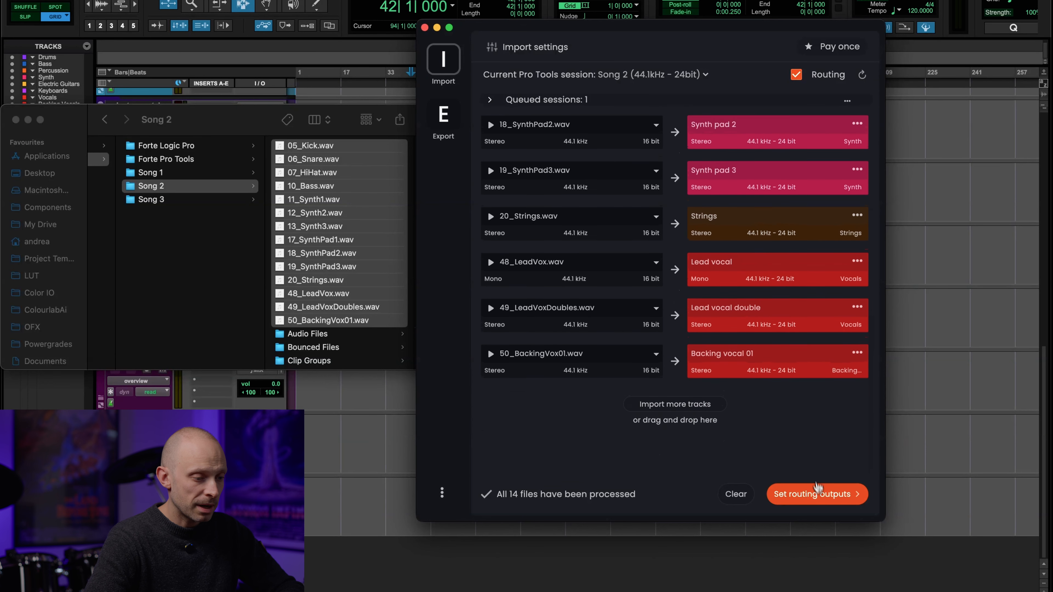
pyautogui.click(816, 494)
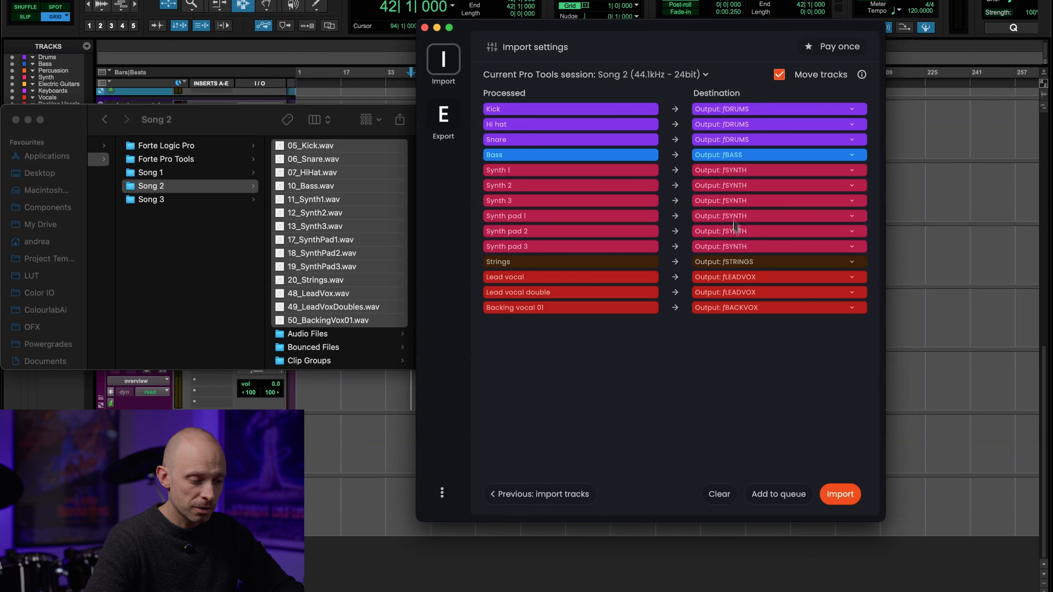
pyautogui.click(779, 496)
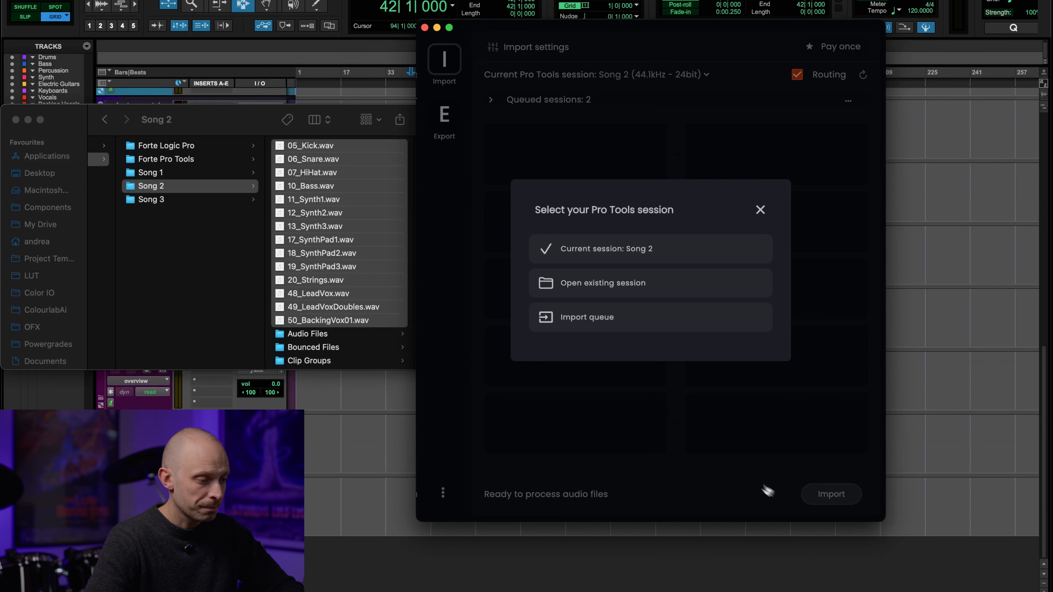
# Step: Open the existing session Song 3.ptx and refresh its routing outputs
pyautogui.click(589, 291)
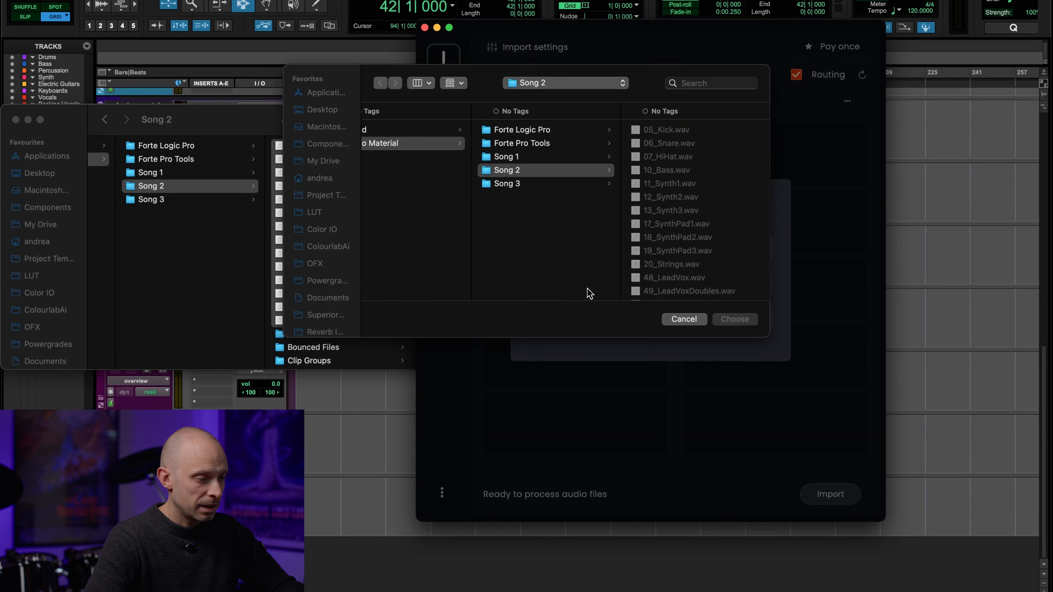
pyautogui.click(517, 185)
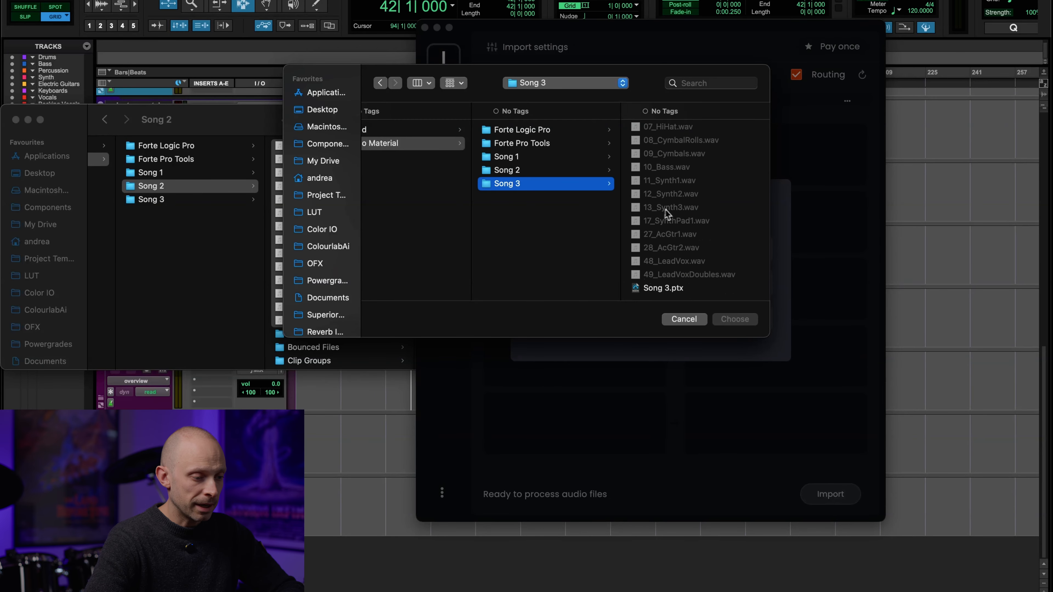
pyautogui.click(664, 287)
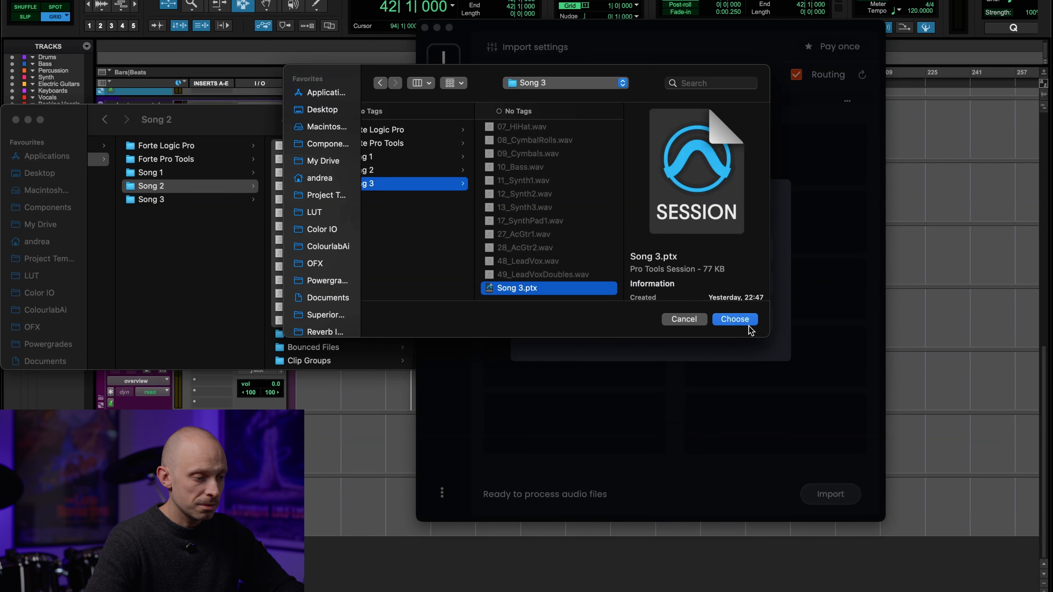
pyautogui.click(735, 319)
pyautogui.click(631, 240)
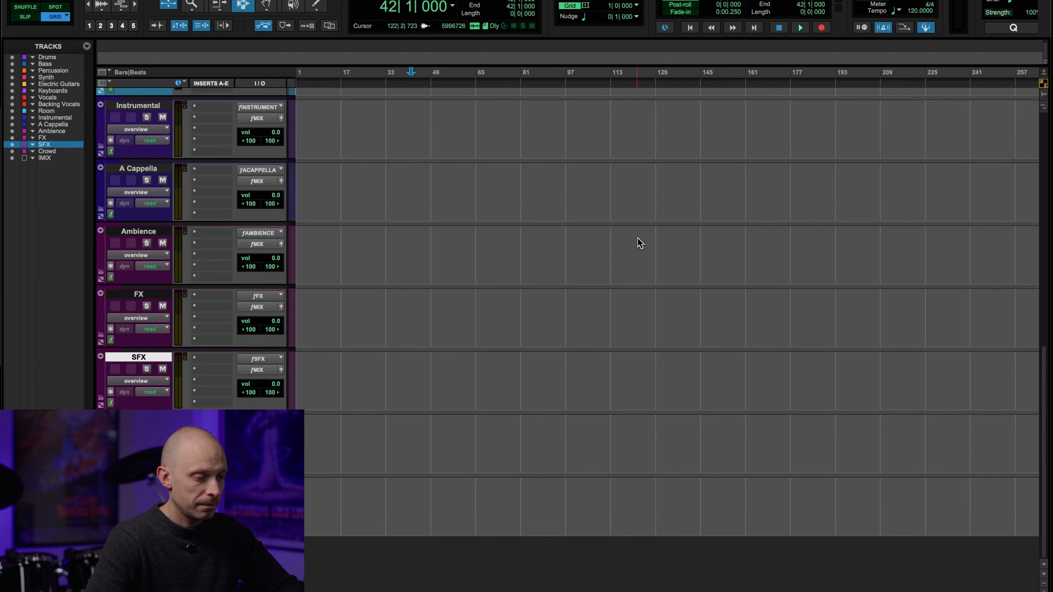
# Step: Add 01_Loop1.wav through 49_LeadVoxDoubles.wav from Finder's Song 3 folder to the import list
pyautogui.press('super+Tab')
pyautogui.press('super+Tab')
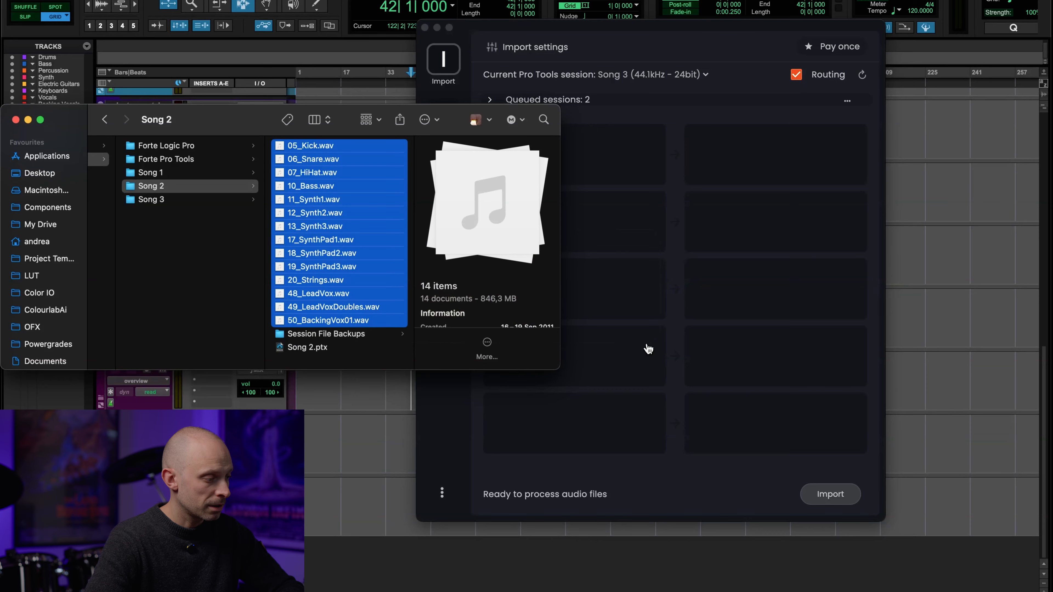
pyautogui.click(203, 200)
pyautogui.click(323, 146)
pyautogui.scroll(-5, 323, 146)
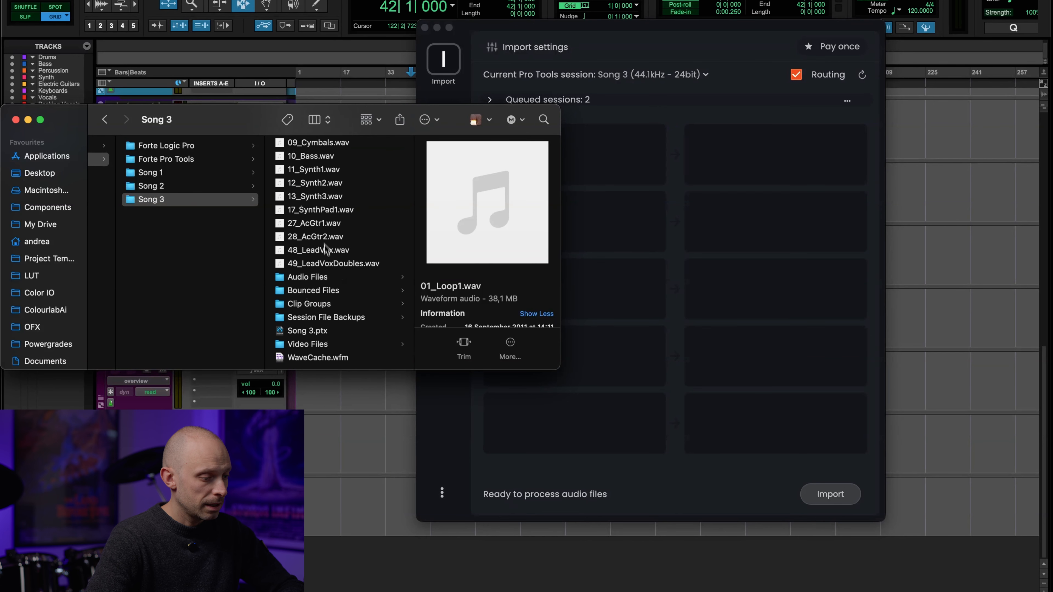
pyautogui.keyDown('shift'); pyautogui.click(333, 264); pyautogui.keyUp('shift')
pyautogui.moveTo(333, 264); pyautogui.dragTo(734, 293)
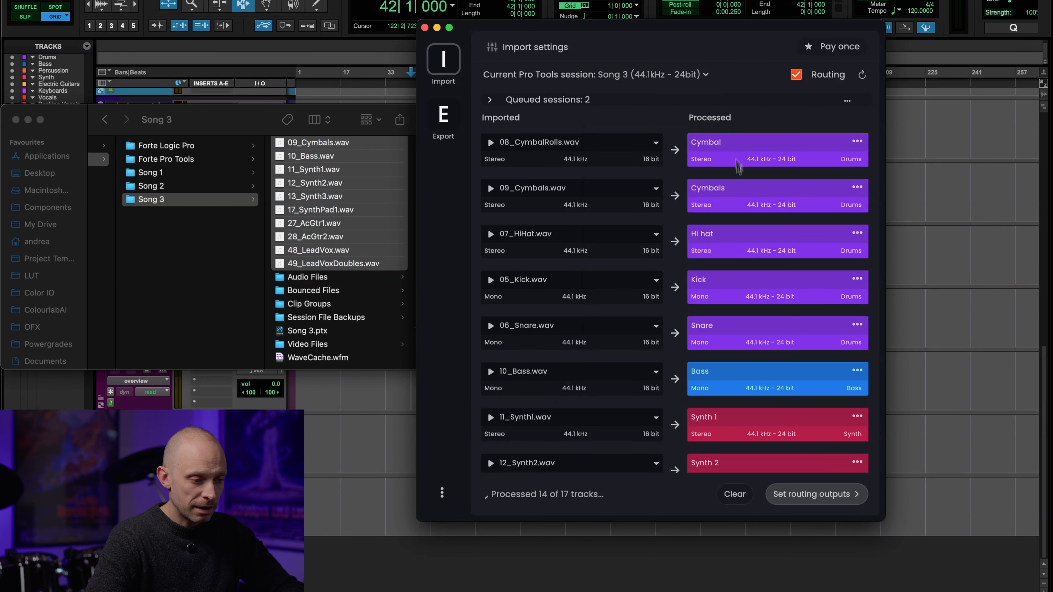
# Step: Queue the processed Song 3 tracks with their routing outputs and run the import queue for all songs
pyautogui.scroll(-5, 740, 210)
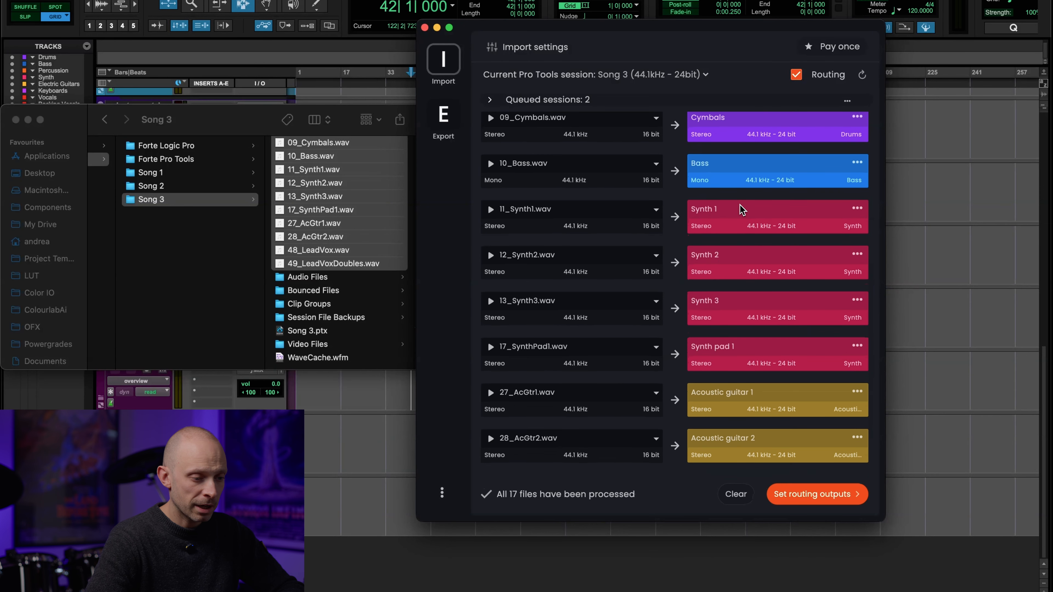
pyautogui.scroll(-3, 741, 209)
pyautogui.scroll(8, 800, 280)
pyautogui.scroll(2, 800, 280)
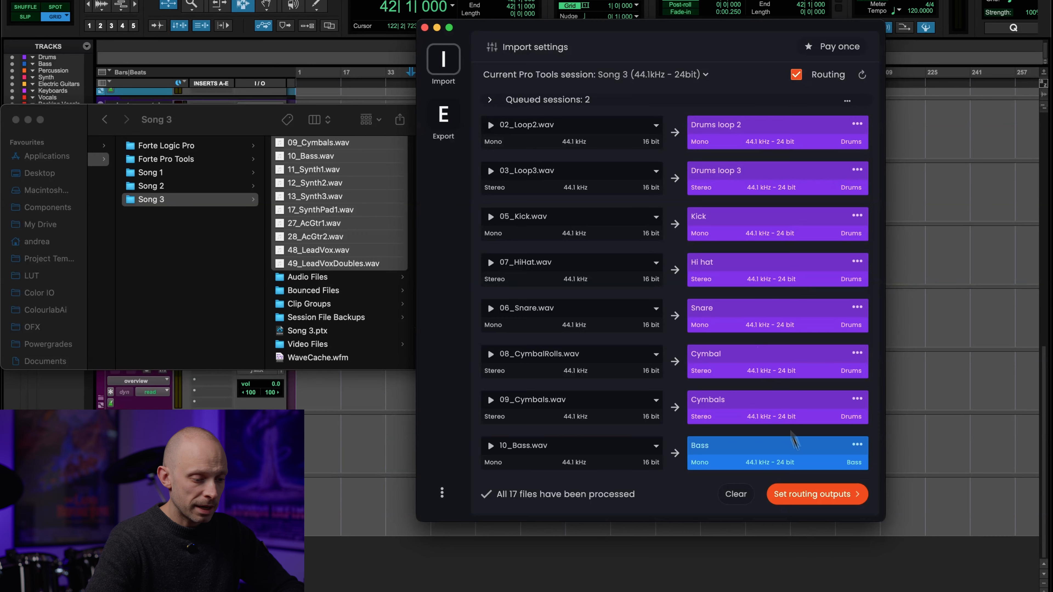
pyautogui.click(816, 500)
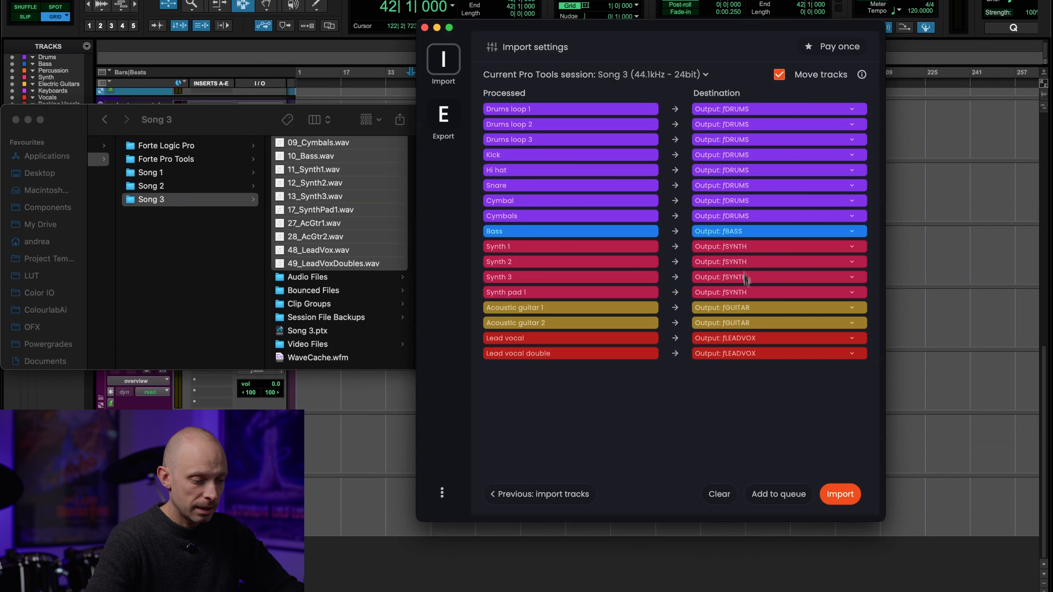
pyautogui.click(766, 490)
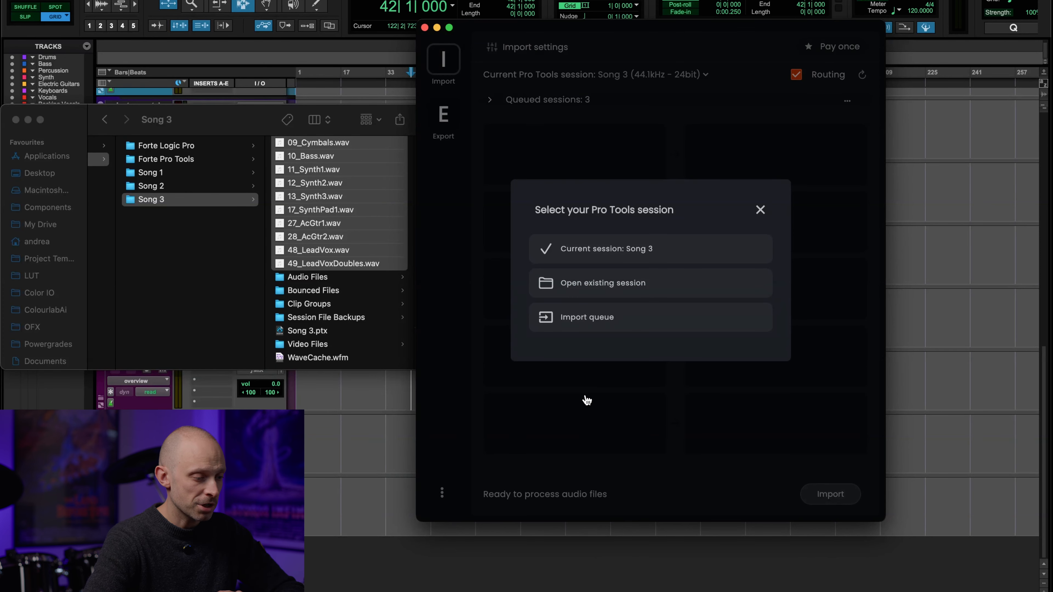
pyautogui.click(581, 323)
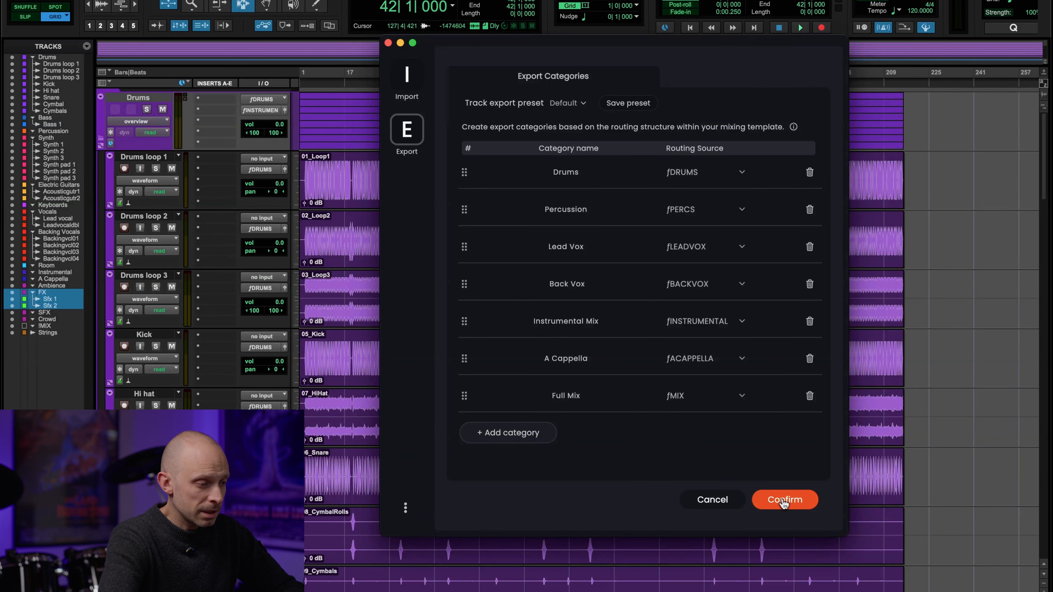
# Step: Confirm the Default preset's export categories, from Drums to Full Mix
pyautogui.click(783, 503)
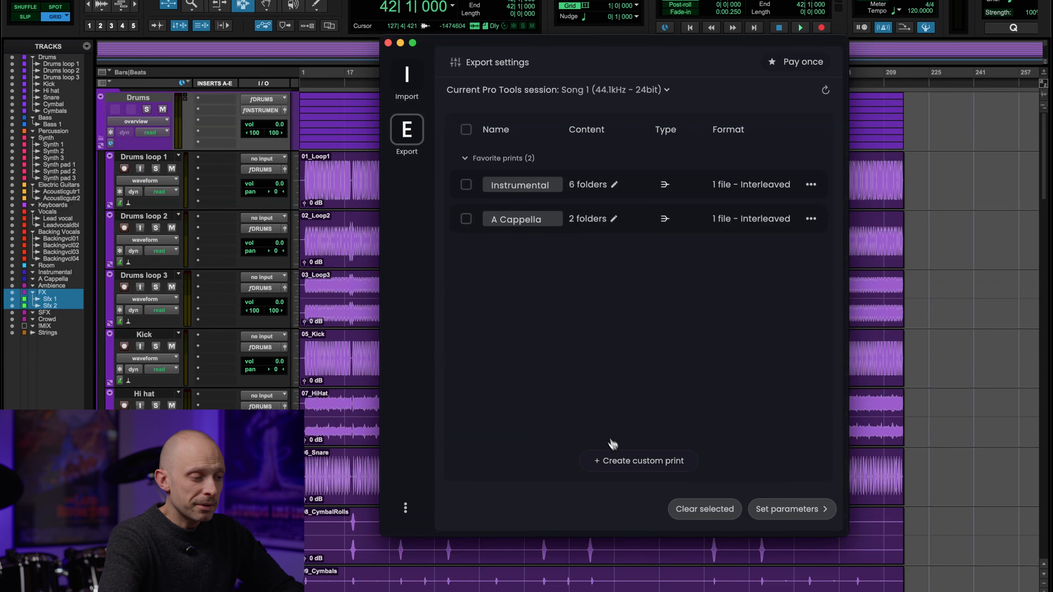
pyautogui.click(640, 461)
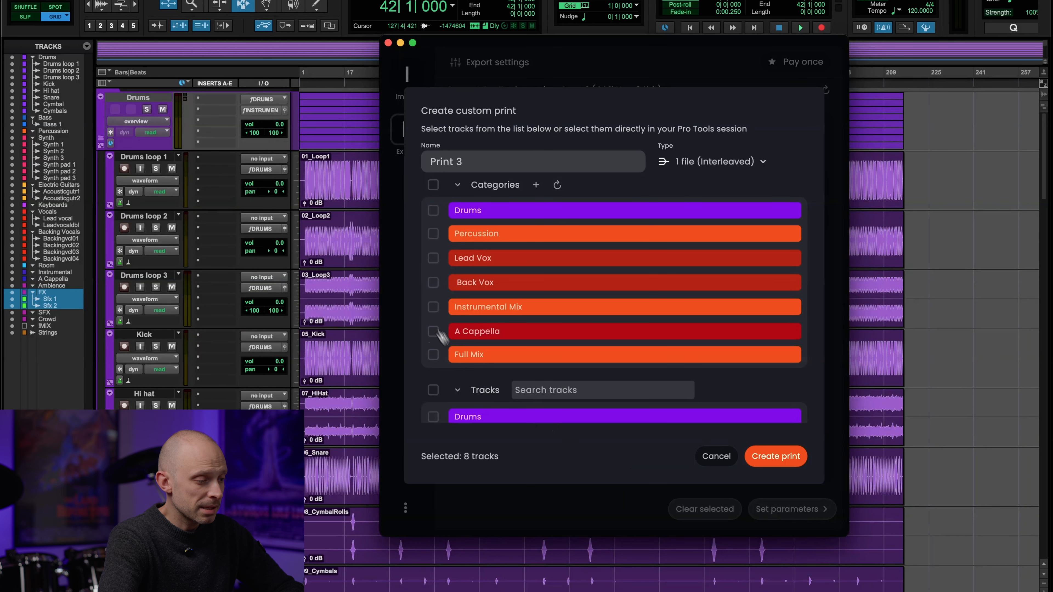
pyautogui.click(434, 210)
pyautogui.tripleClick(456, 162)
pyautogui.write('Drums')
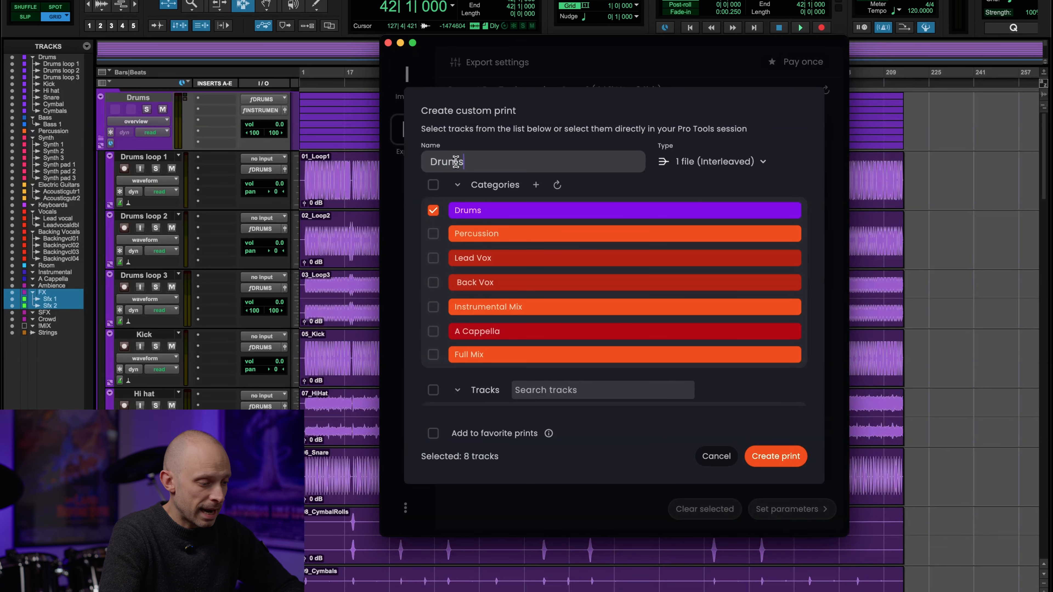
pyautogui.click(439, 439)
pyautogui.click(713, 457)
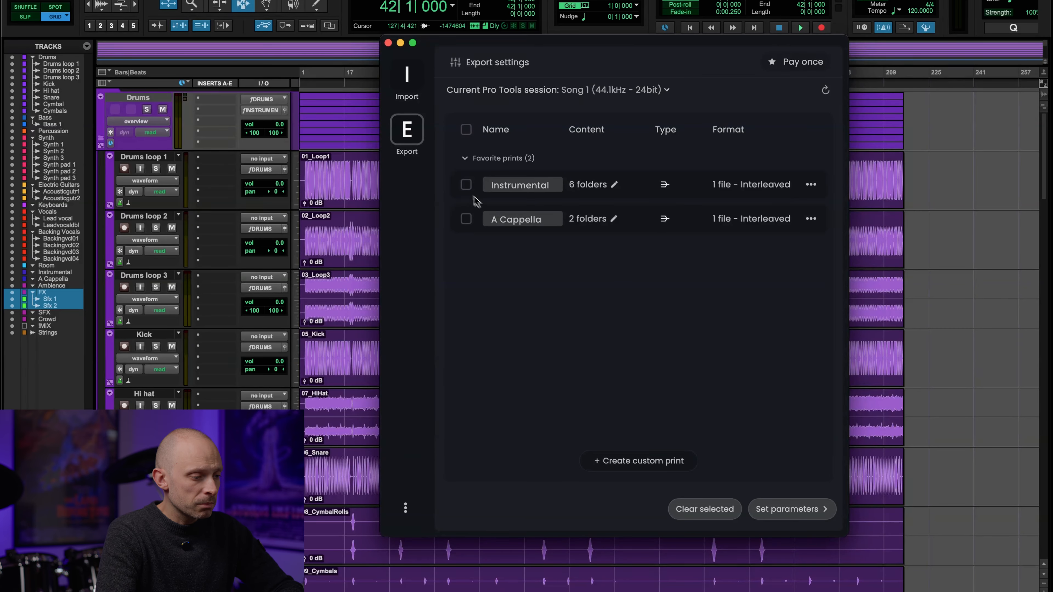
# Step: Select the Instrumental and A Cappella favorite prints and open their print settings
pyautogui.click(466, 185)
pyautogui.click(466, 219)
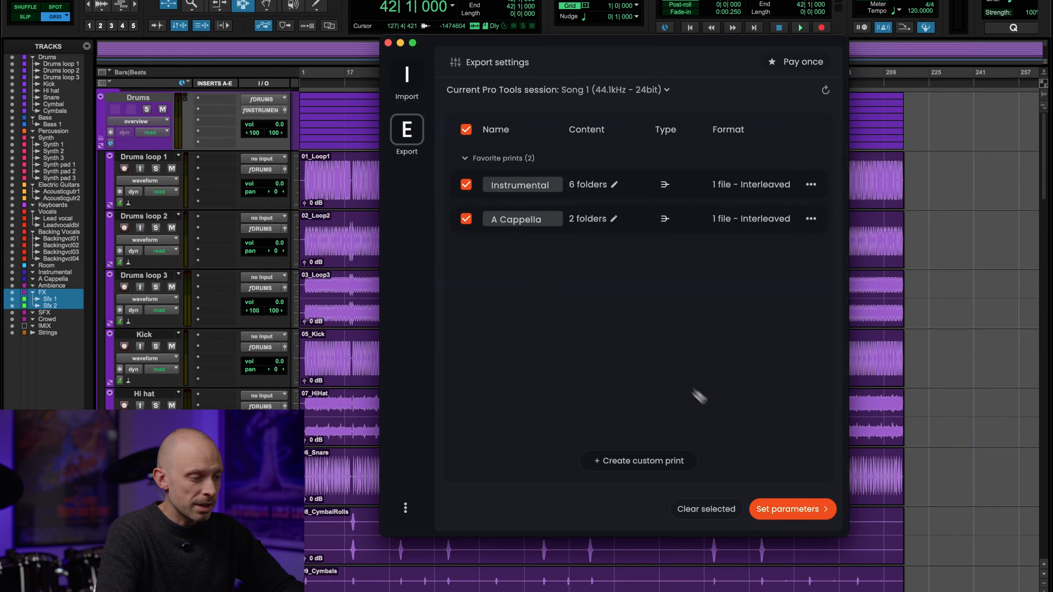
pyautogui.click(780, 518)
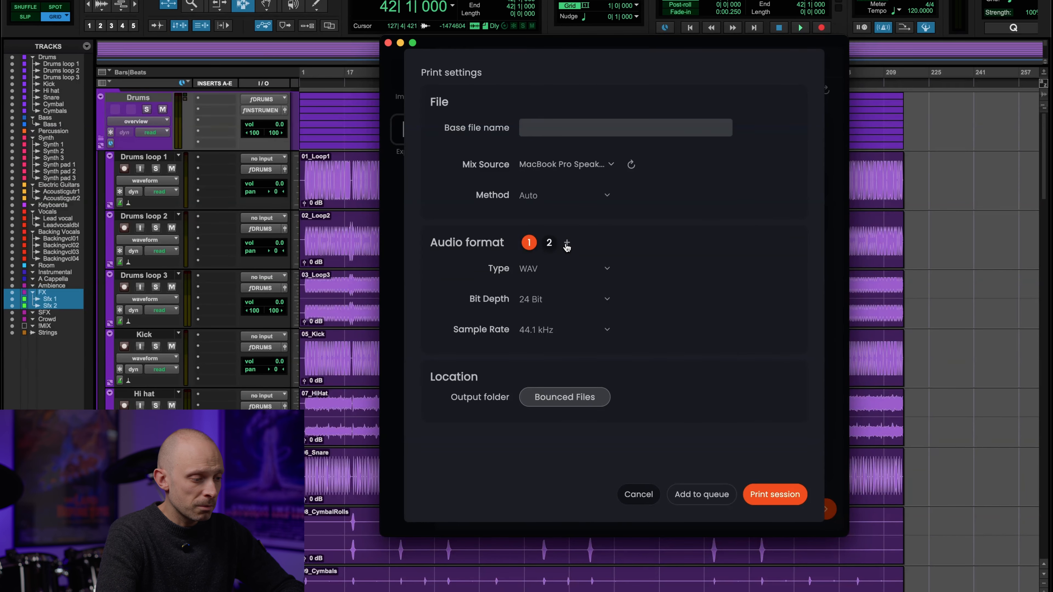
# Step: Delete the extra audio formats, keeping only the 24-bit 44.1 kHz WAV format, and add the Song 1 prints to the queue
pyautogui.click(550, 243)
pyautogui.click(556, 238)
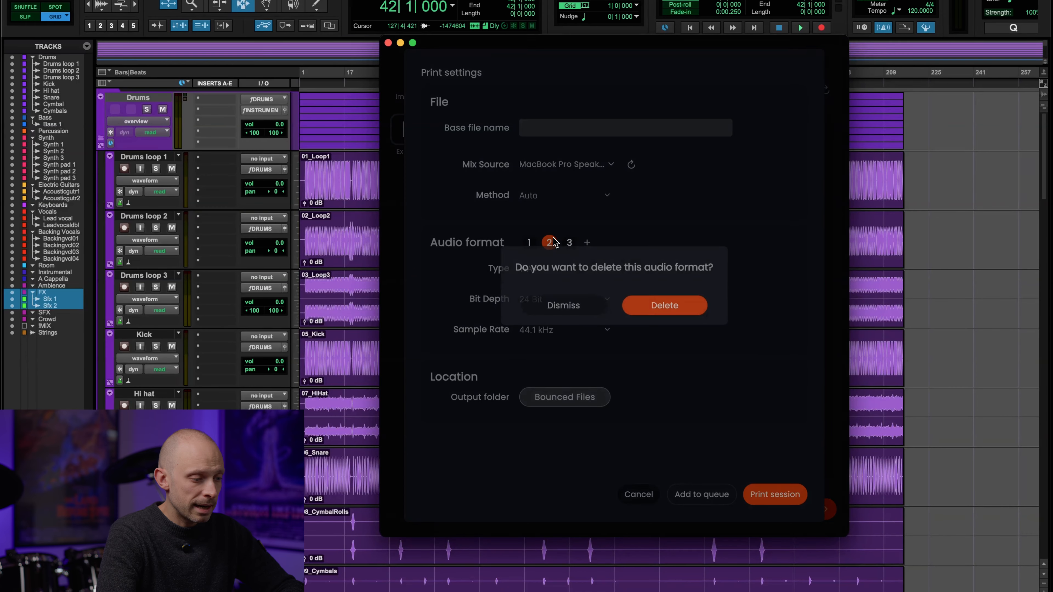
pyautogui.click(654, 307)
pyautogui.click(556, 239)
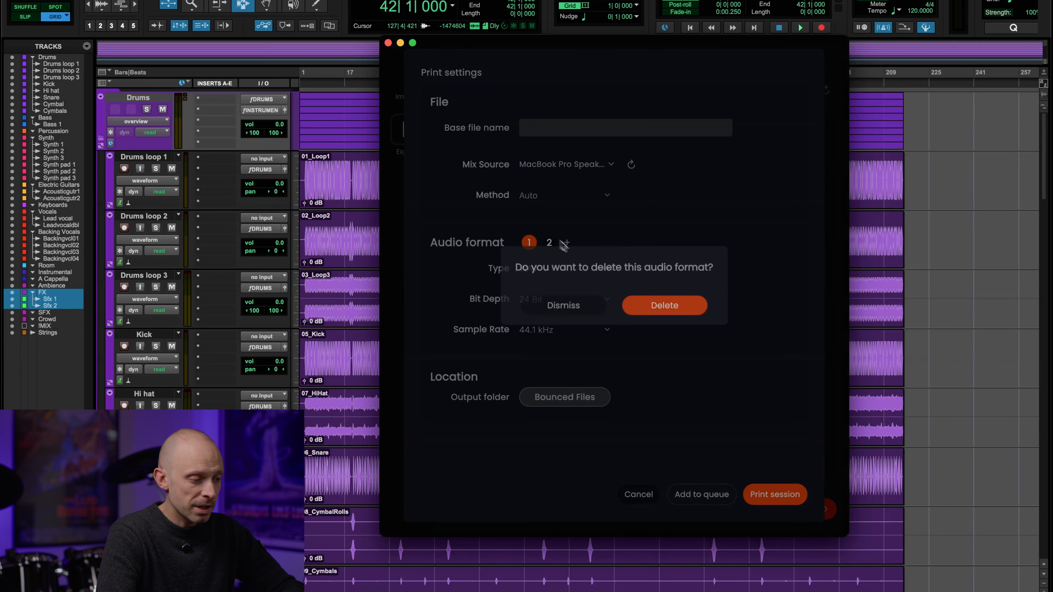
pyautogui.click(661, 314)
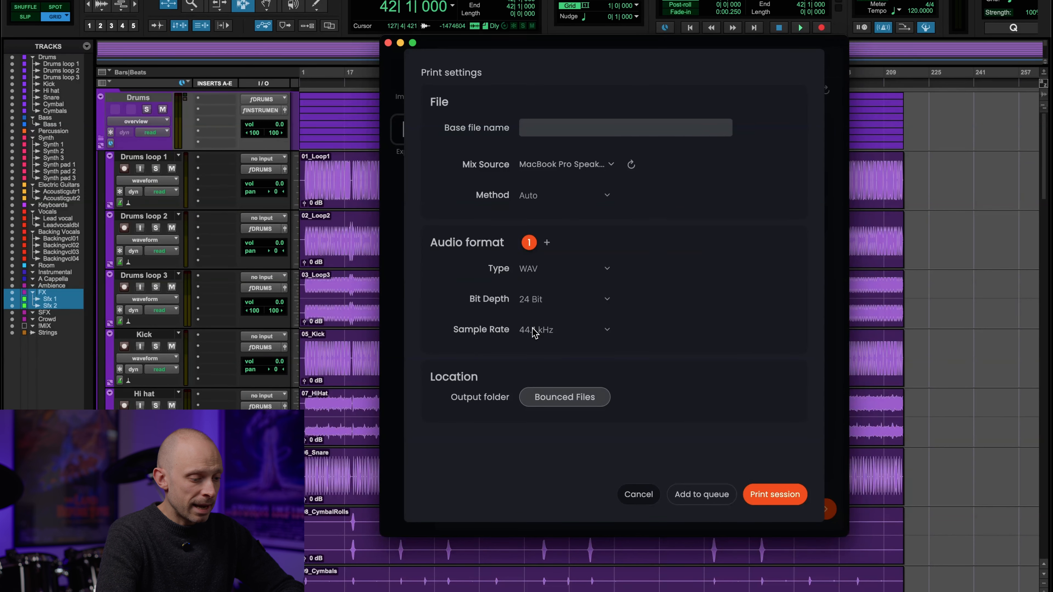
pyautogui.click(697, 498)
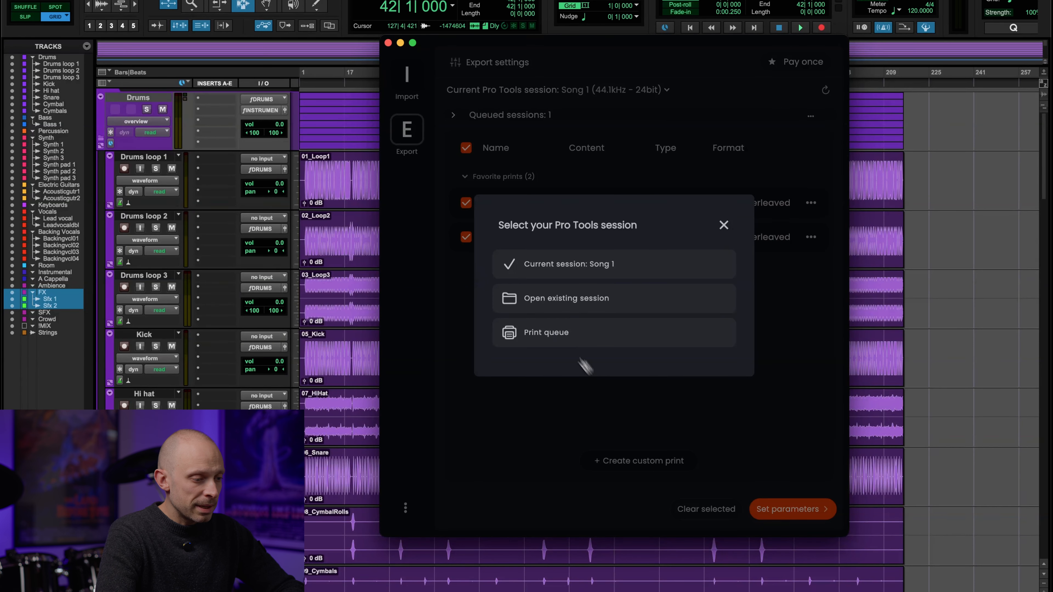
# Step: Open the existing Song 2 session, saving the changes to Song 1, and refresh the session's tracks
pyautogui.click(544, 305)
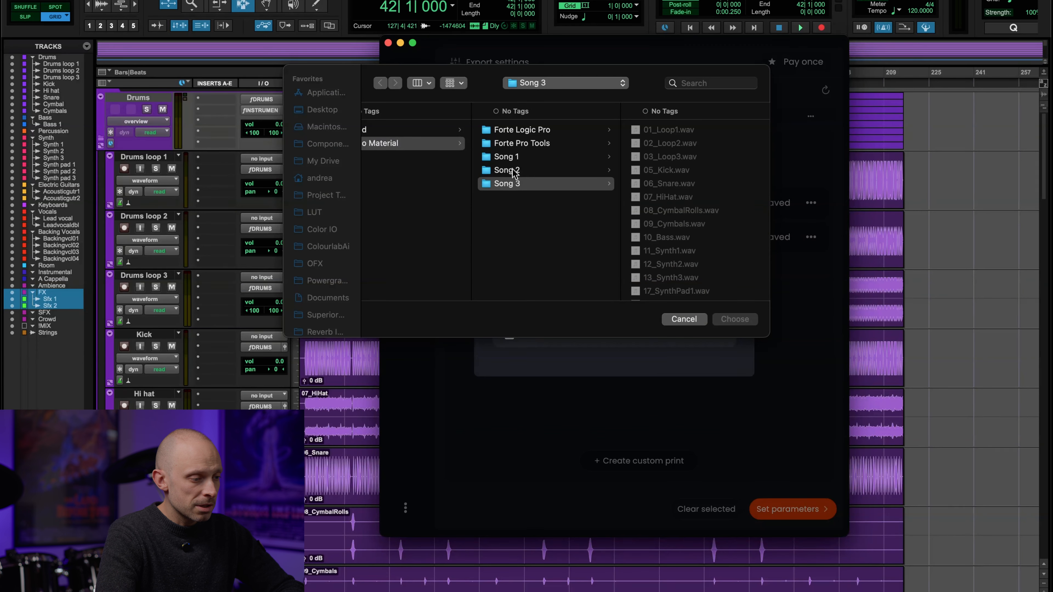
pyautogui.click(514, 171)
pyautogui.click(664, 270)
pyautogui.click(733, 319)
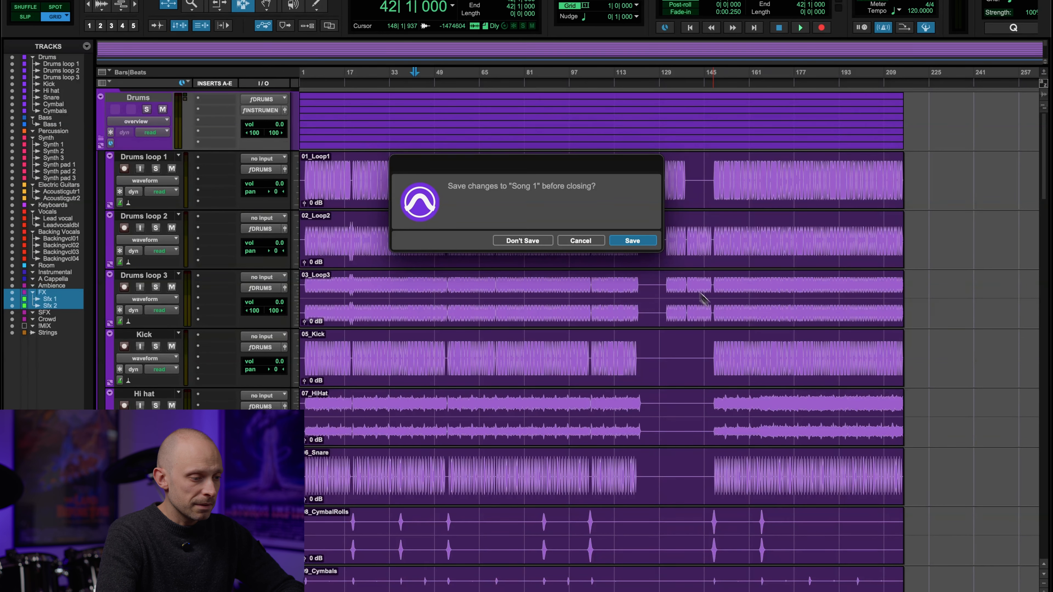
pyautogui.click(647, 248)
pyautogui.click(666, 360)
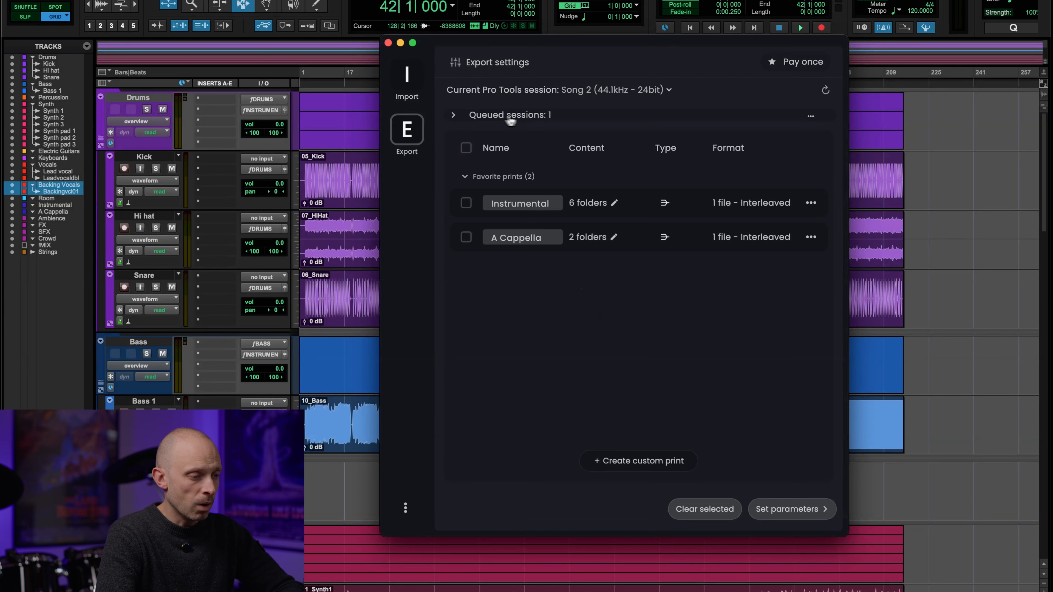
# Step: Select the Instrumental and A Cappella favorite prints for Song 2 and add them to the queue as 24-bit 44.1 kHz WAV
pyautogui.click(466, 203)
pyautogui.click(466, 237)
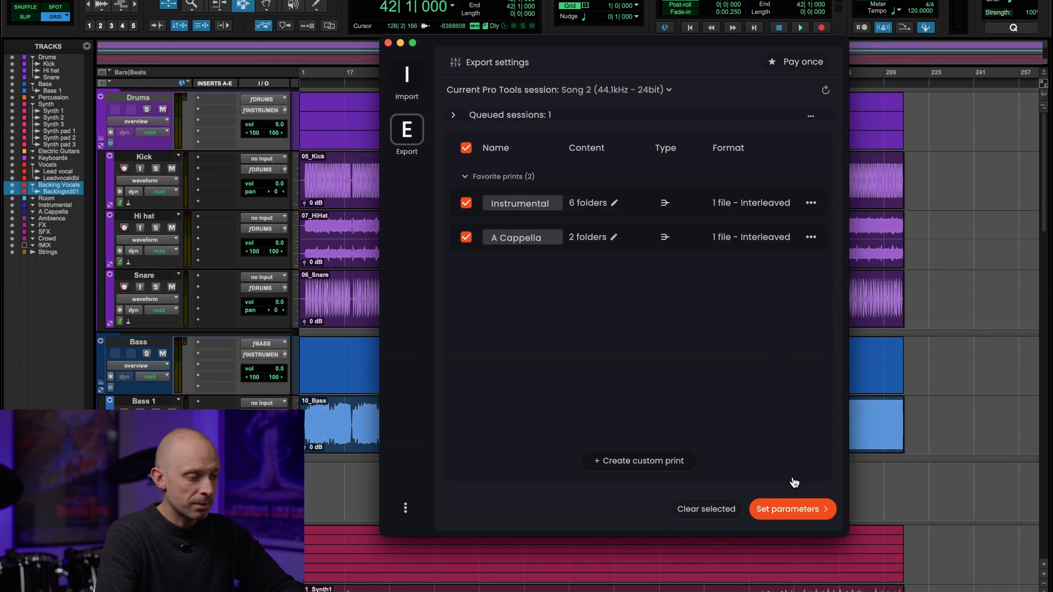
pyautogui.click(791, 509)
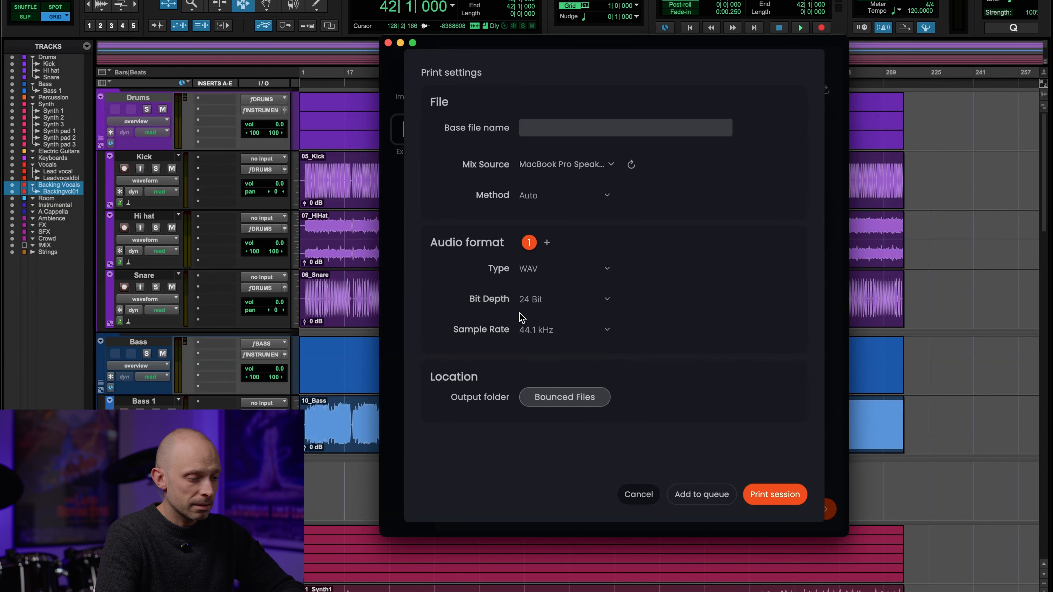
pyautogui.click(701, 495)
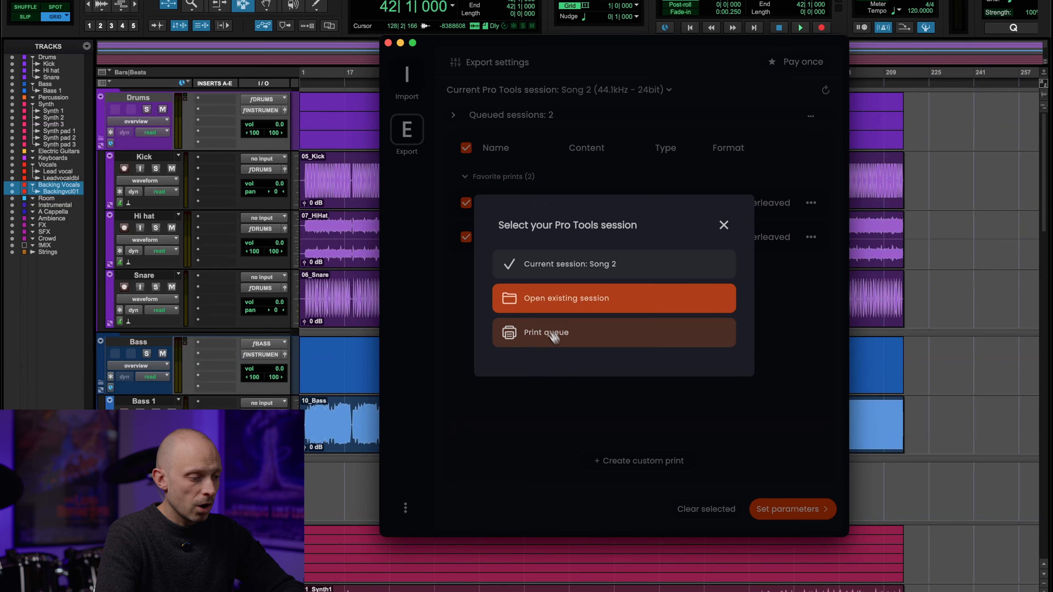
# Step: Open the existing Song 3 session and refresh its tracks for export
pyautogui.click(535, 306)
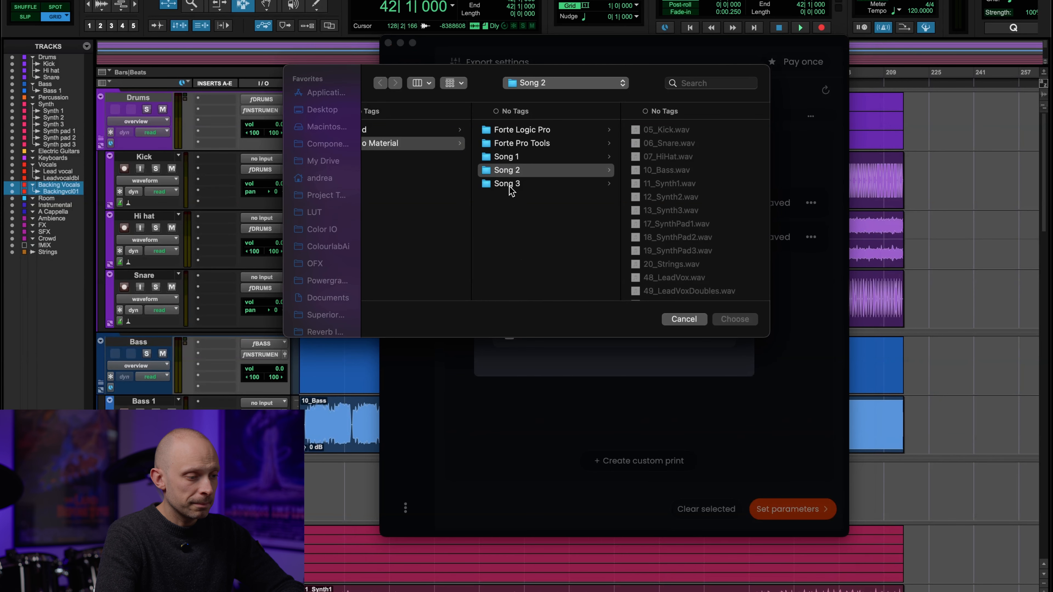
pyautogui.doubleClick(508, 184)
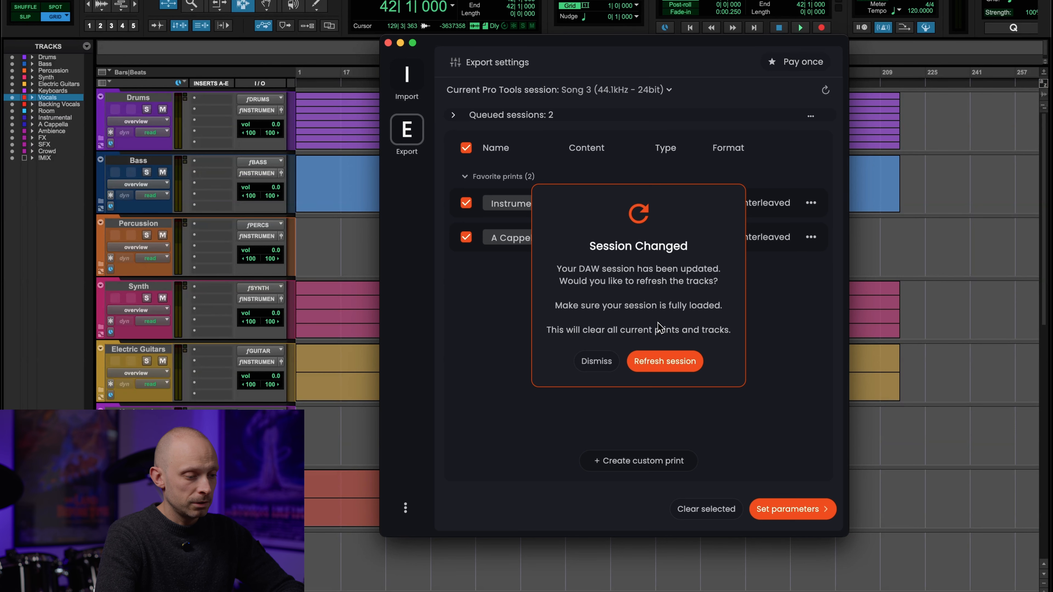
pyautogui.click(665, 361)
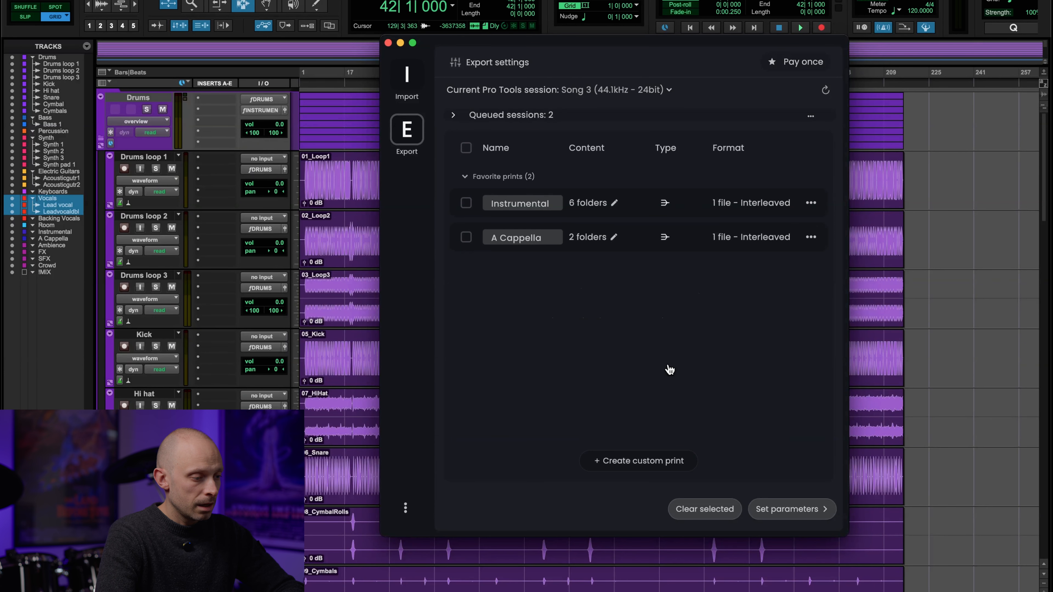
# Step: Select the Instrumental and A Cappella favorite prints for Song 3 and create an interleaved custom print from the Drums category
pyautogui.click(467, 203)
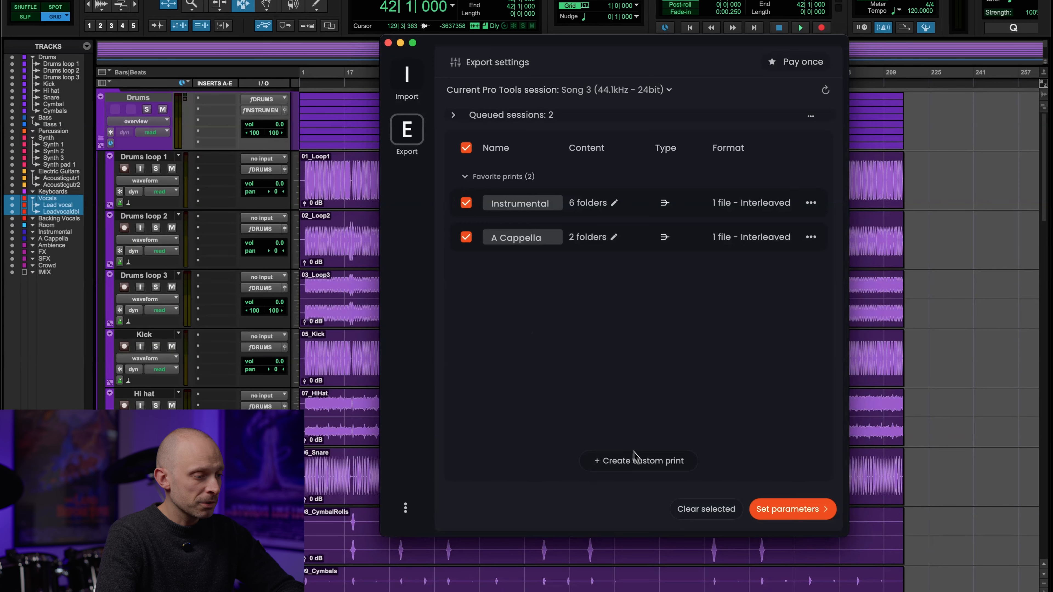
pyautogui.click(638, 461)
pyautogui.click(433, 211)
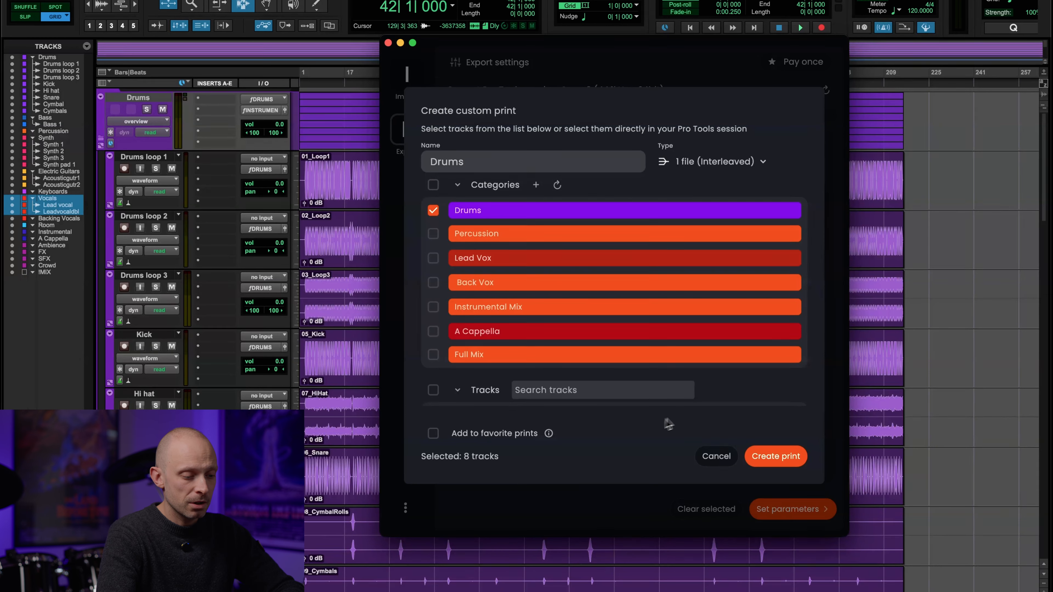
pyautogui.click(768, 458)
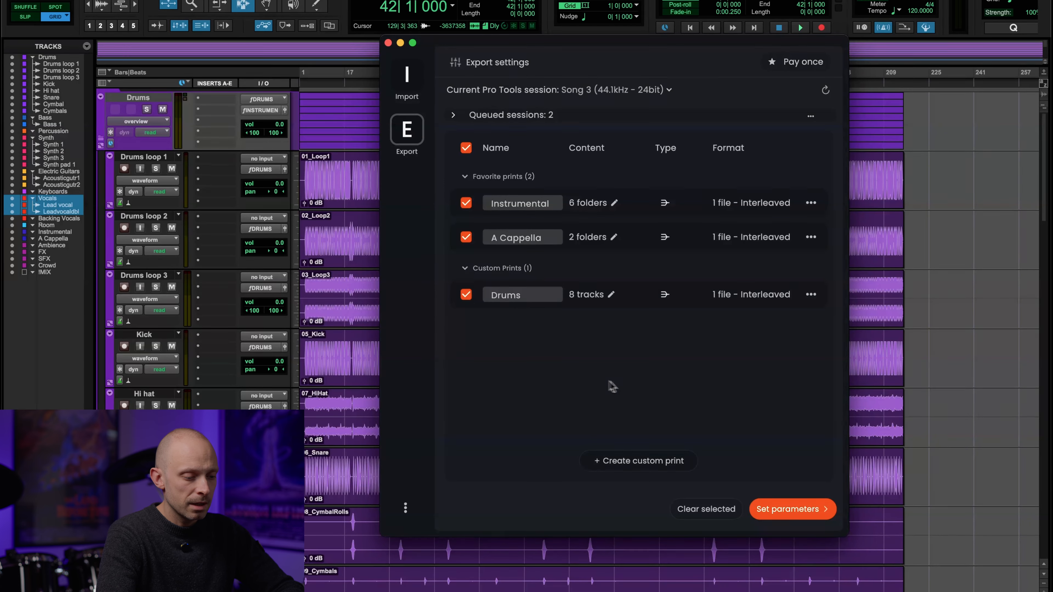
# Step: Add a second audio format to the Song 3 print settings, set to AIF, 16 Bit and 48 kHz
pyautogui.click(793, 519)
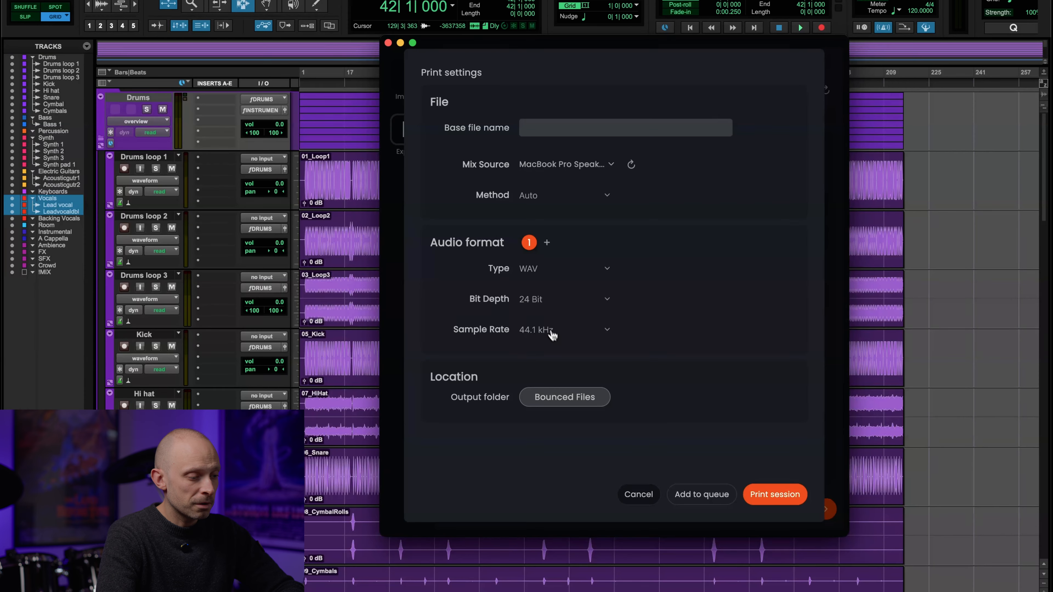
pyautogui.click(549, 244)
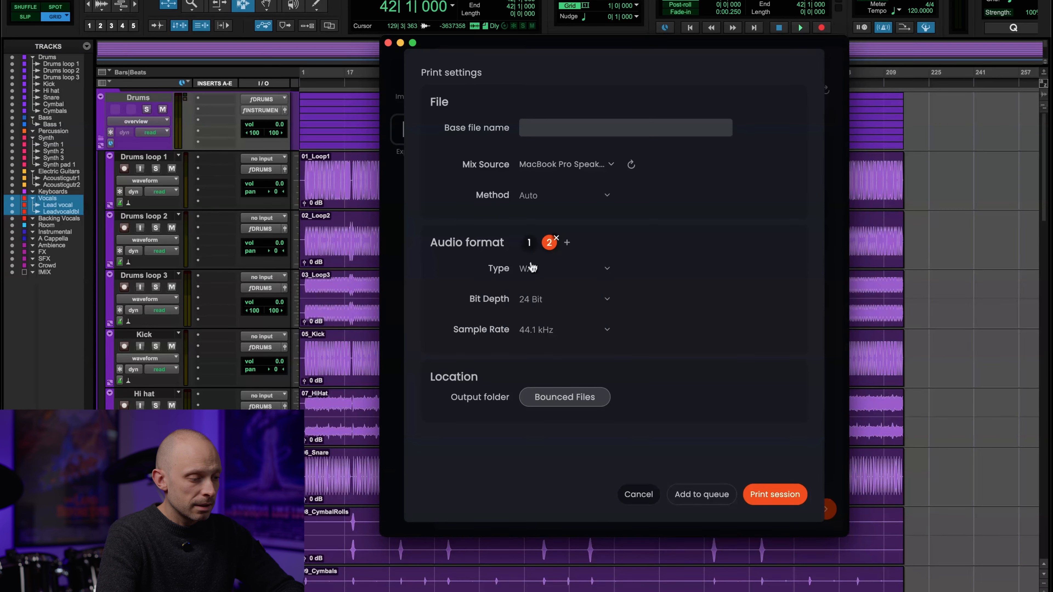
pyautogui.click(534, 306)
pyautogui.click(535, 270)
pyautogui.click(535, 330)
pyautogui.click(533, 357)
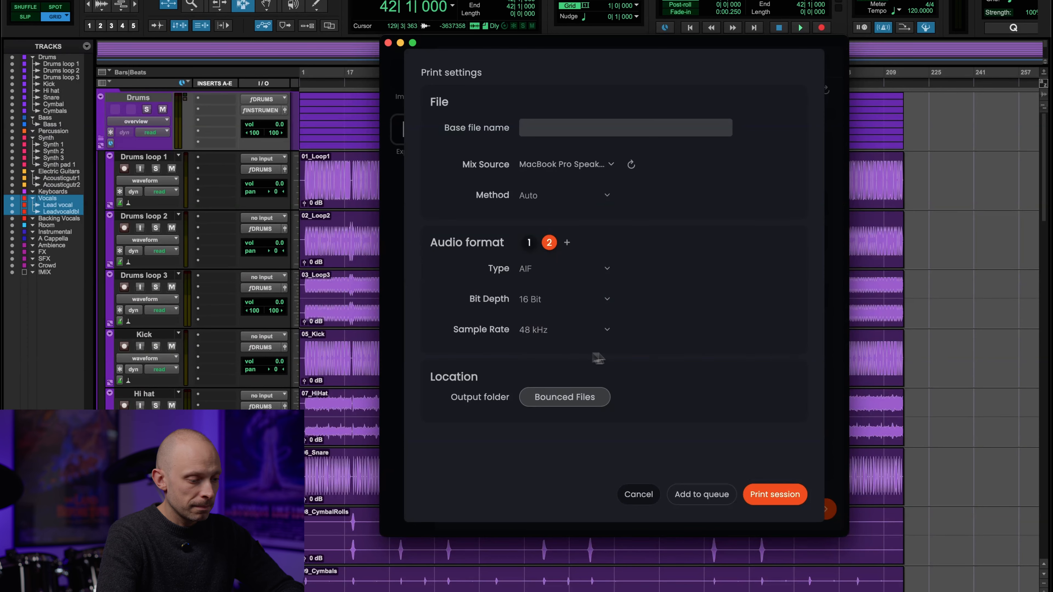
# Step: Add the Song 3 prints to the queue and print all queued sessions
pyautogui.click(701, 496)
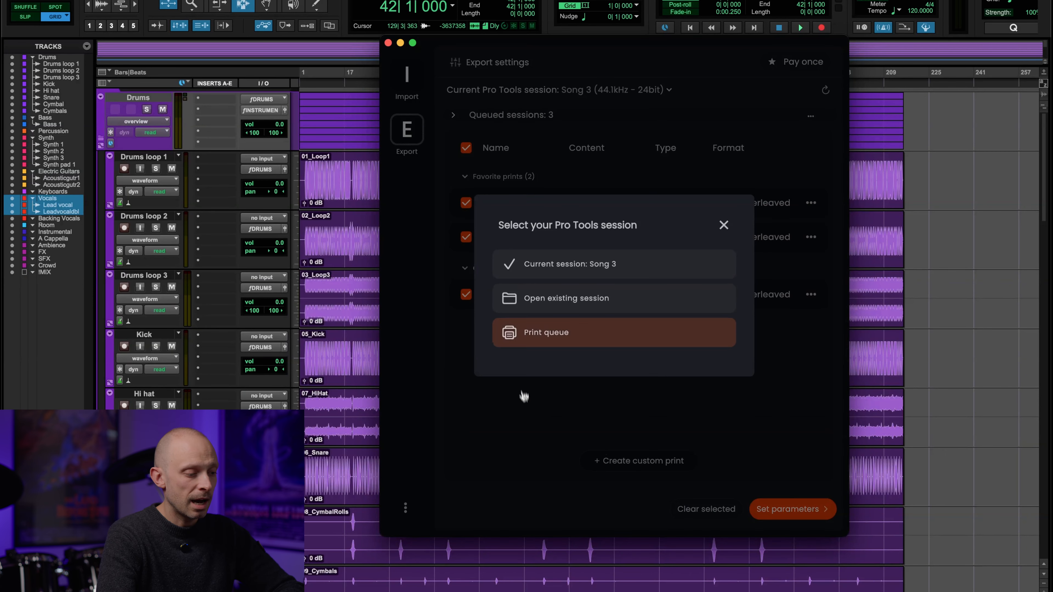
pyautogui.click(548, 343)
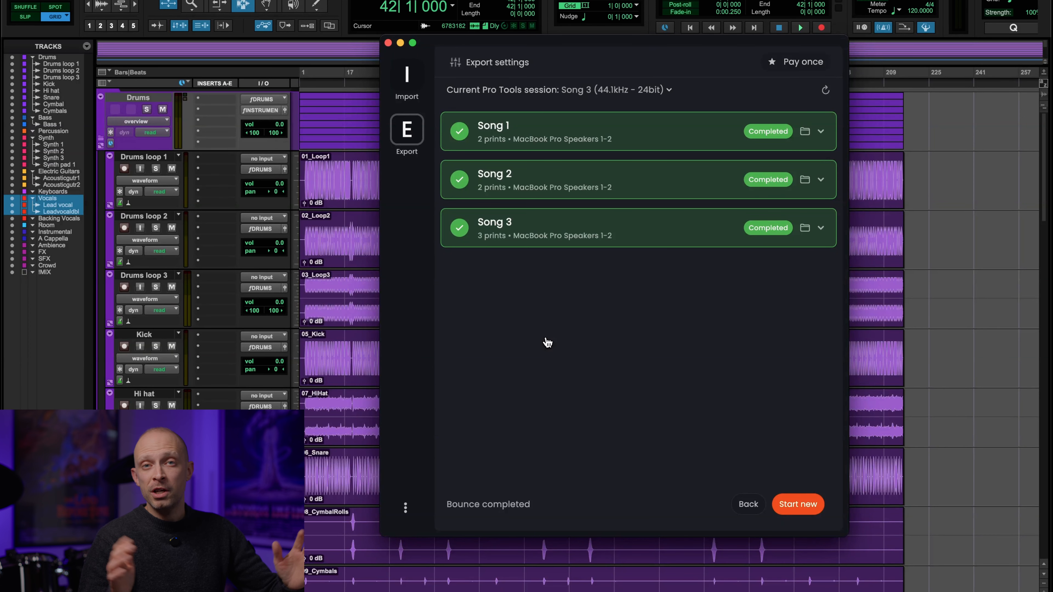
# Step: Open the session folders of Songs 1, 2 and 3 to examine their bounced files
pyautogui.click(805, 131)
pyautogui.moveTo(593, 89); pyautogui.dragTo(445, 89)
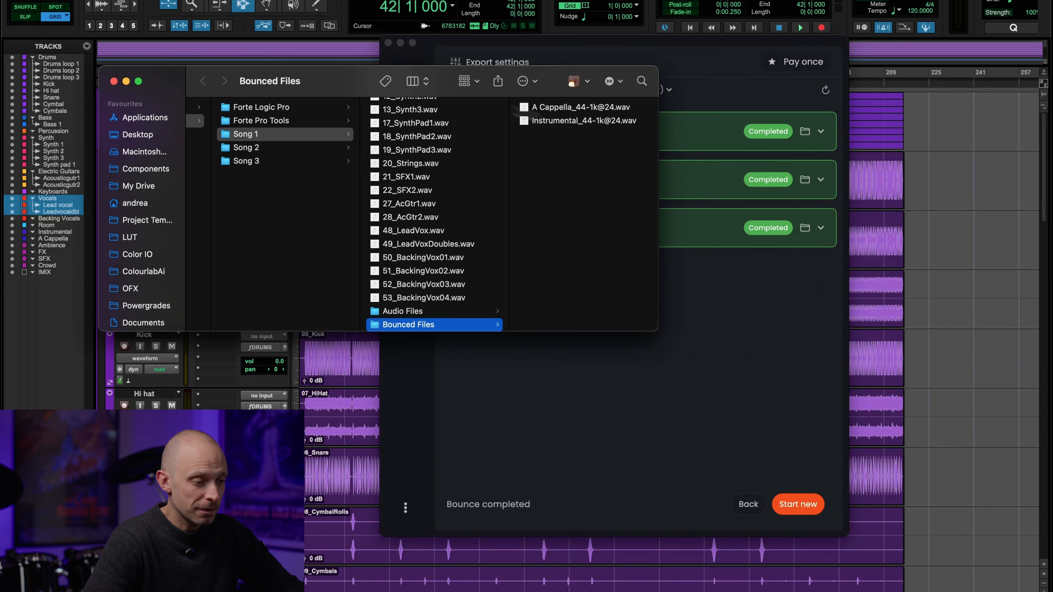
pyautogui.click(806, 181)
pyautogui.click(805, 181)
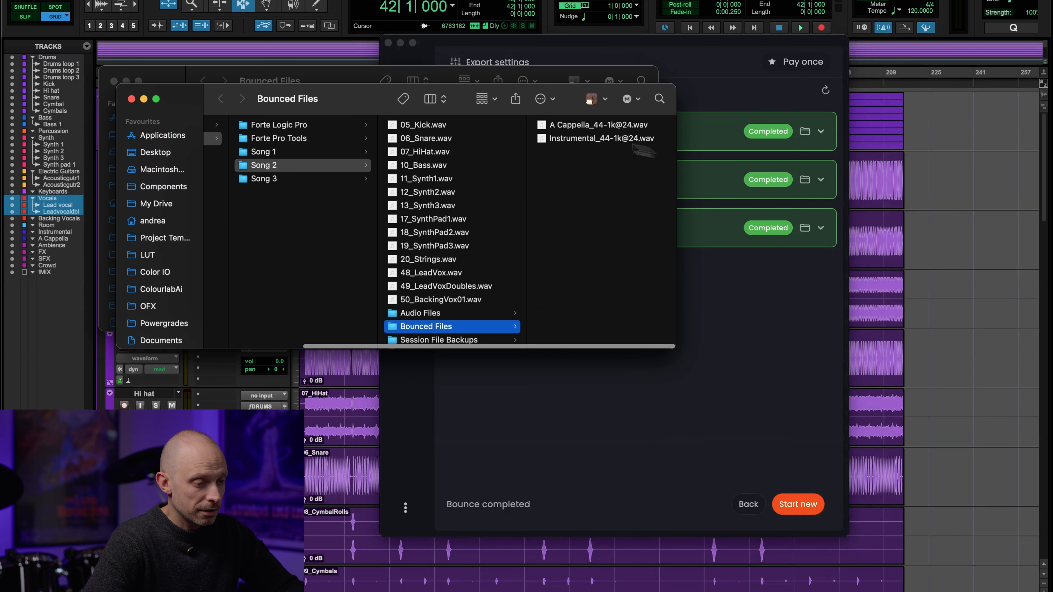
pyautogui.click(805, 227)
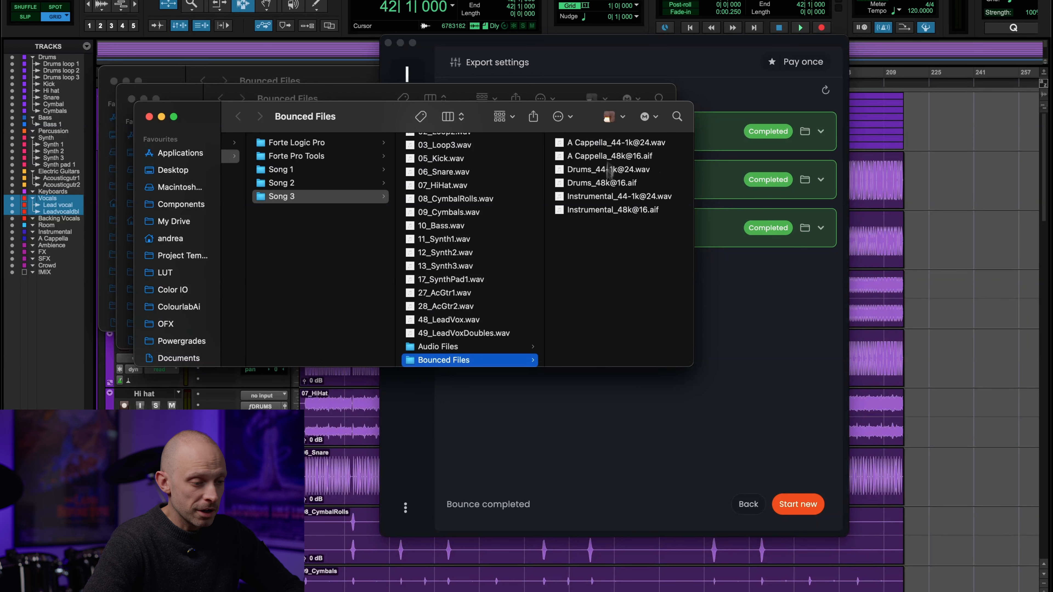